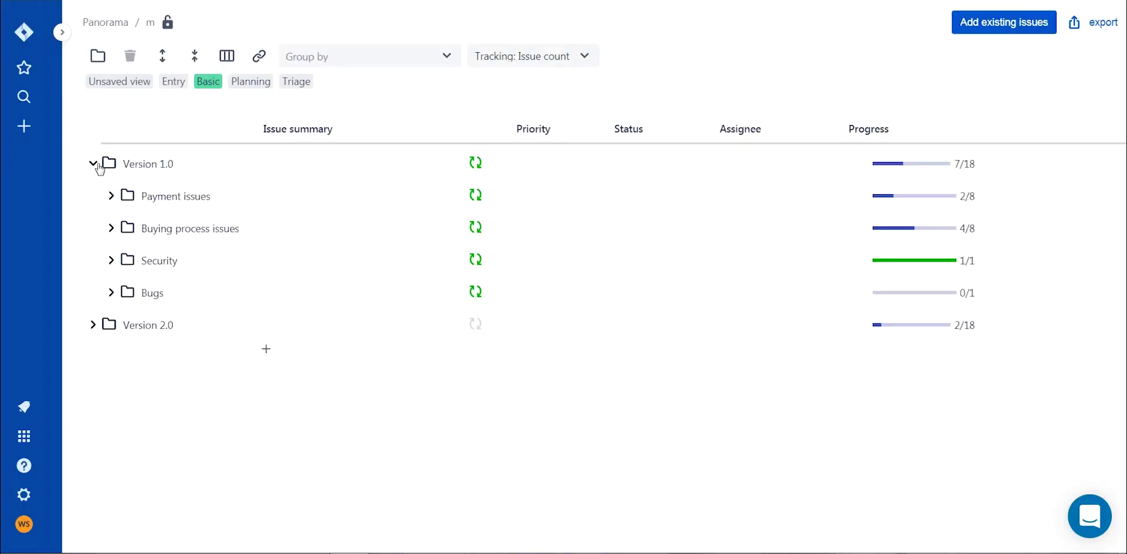
Step: Expand the Payment issues and Buying process issues folders under Version 1.0 and view the details of the Checkout issue
left_click(111, 196)
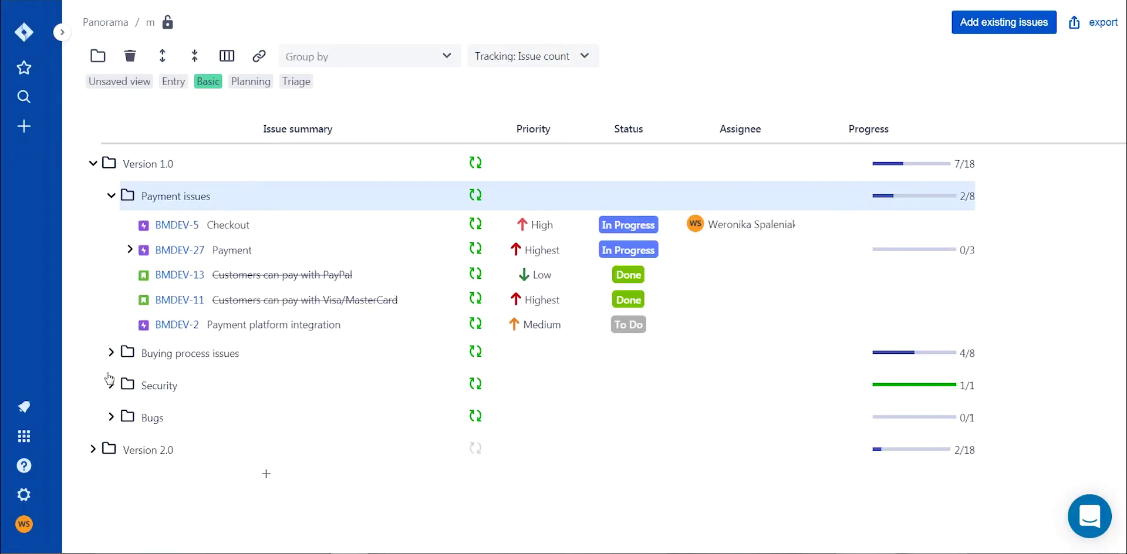
left_click(110, 352)
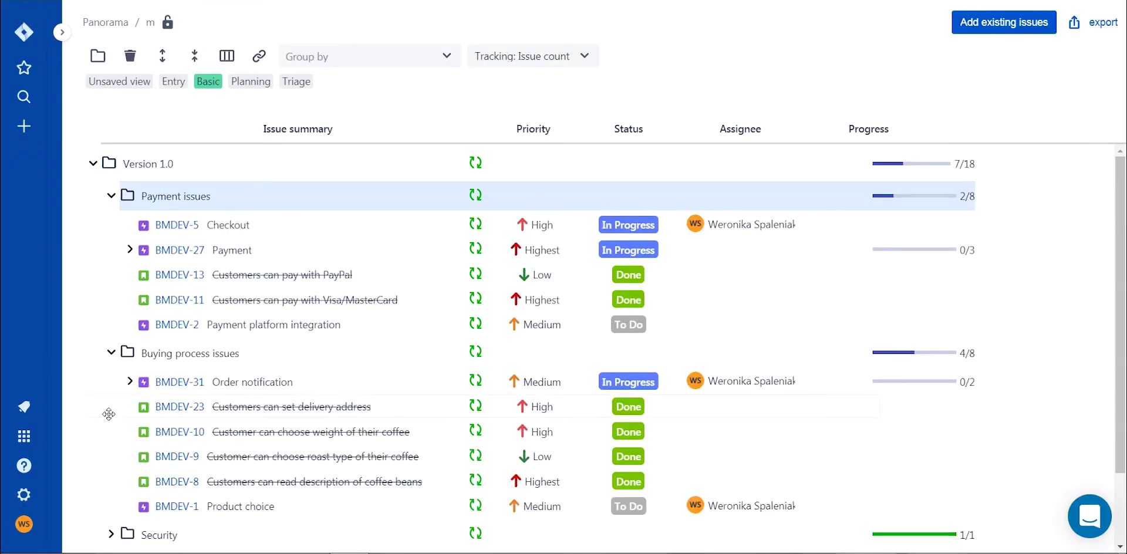
left_click(234, 227)
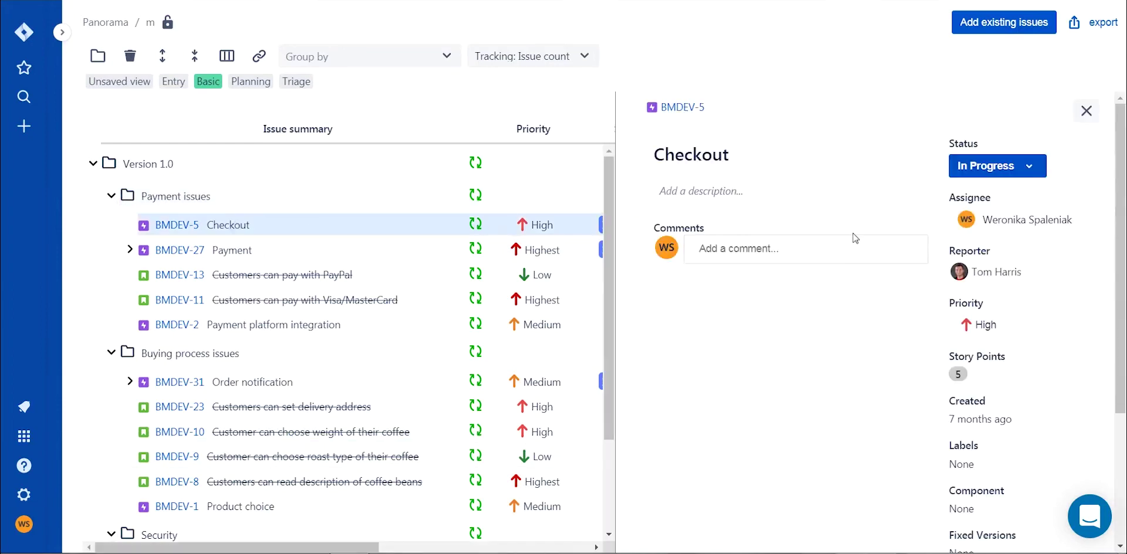
left_click(1034, 173)
left_click(998, 245)
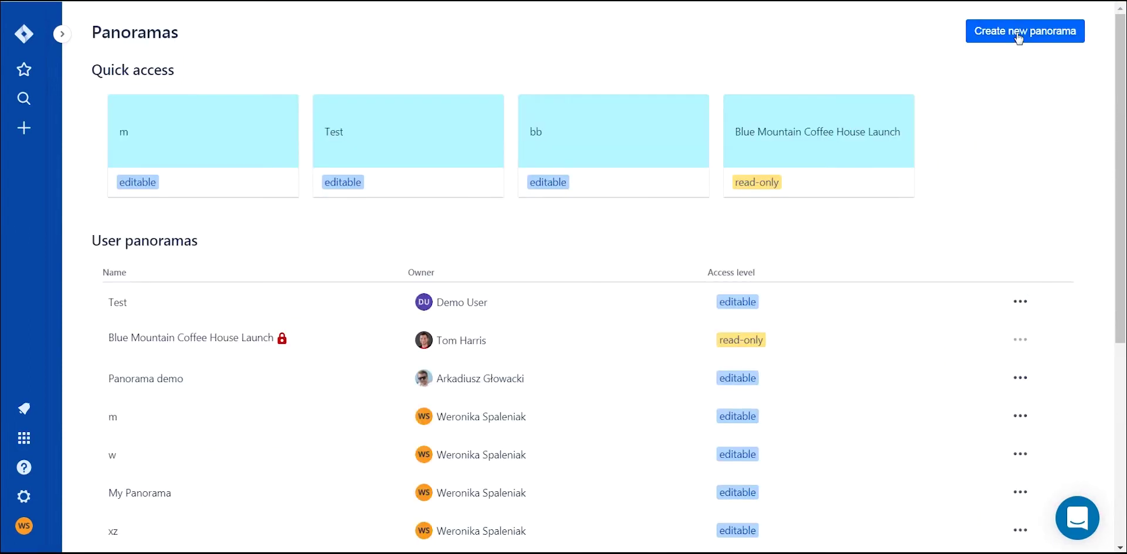
Step: Create a new panorama named "My panorama" that all users can view and edit
left_click(1018, 35)
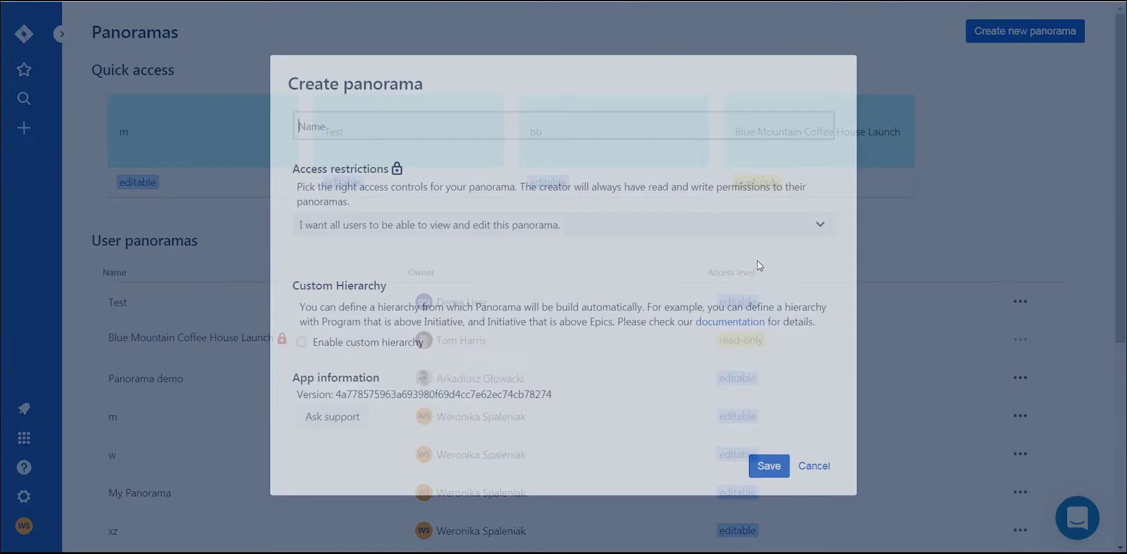
type("My panorama")
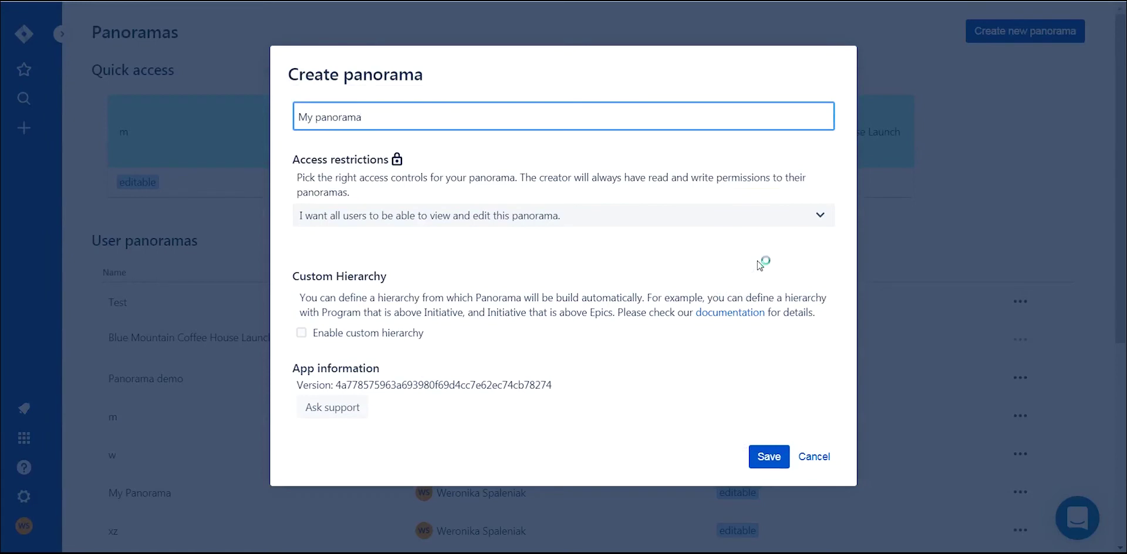
left_click(819, 227)
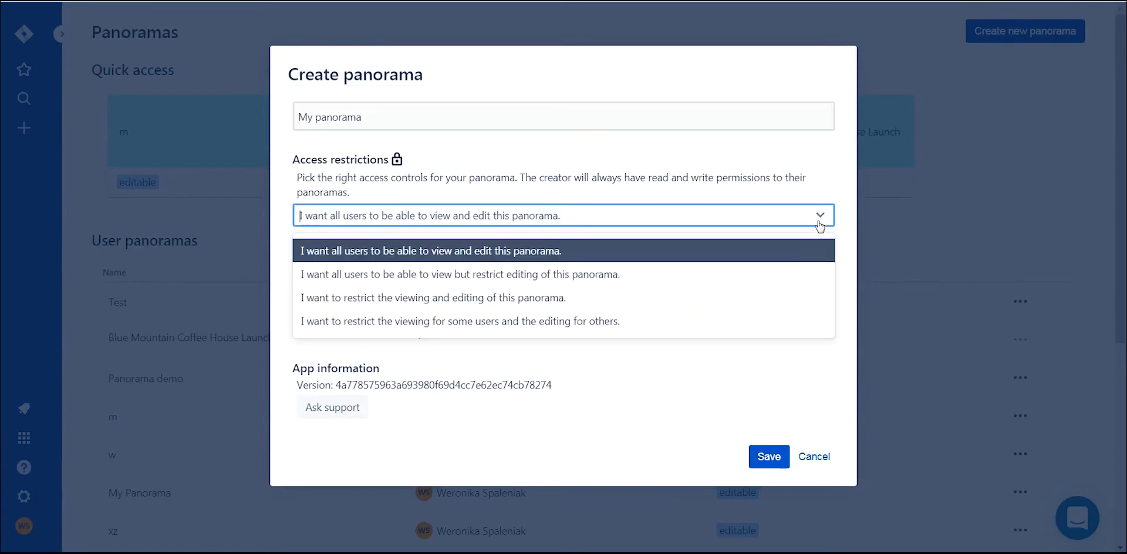
left_click(778, 254)
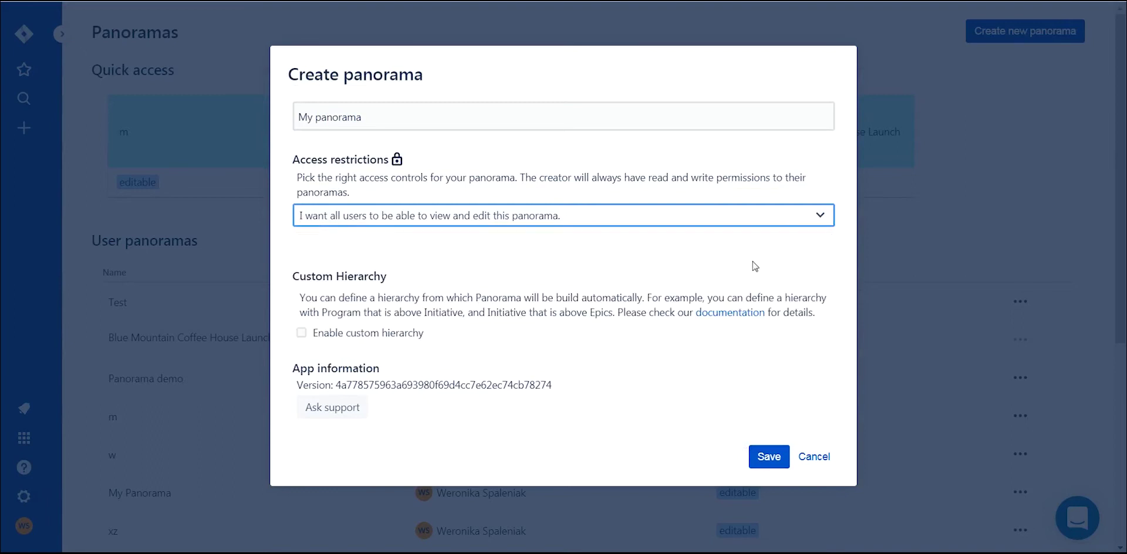
left_click(766, 457)
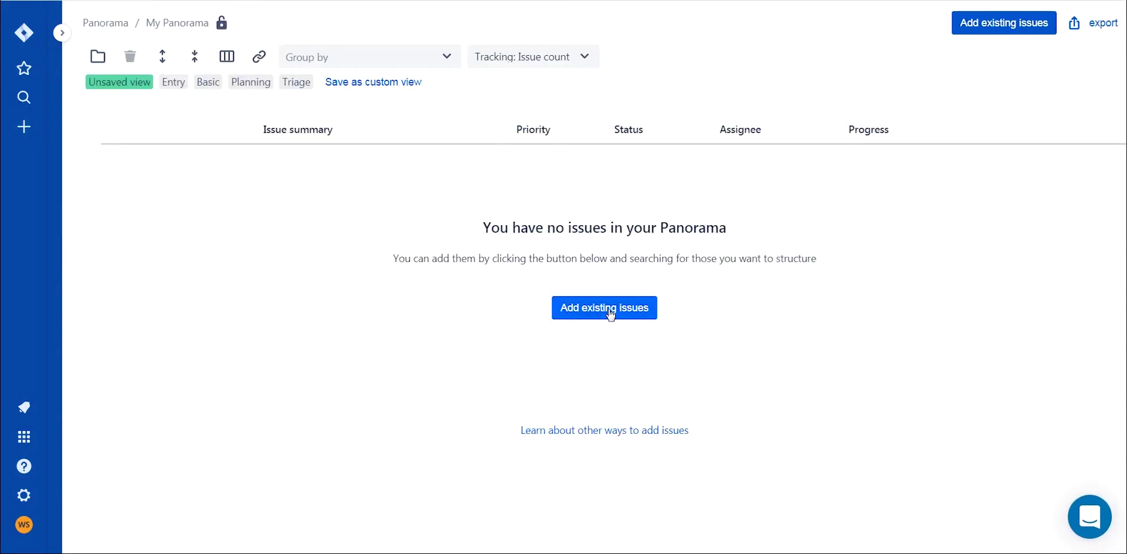
Step: Open the search for existing issues and expand the Marketing, Legal, Testers and Designers projects to review their issues
left_click(607, 309)
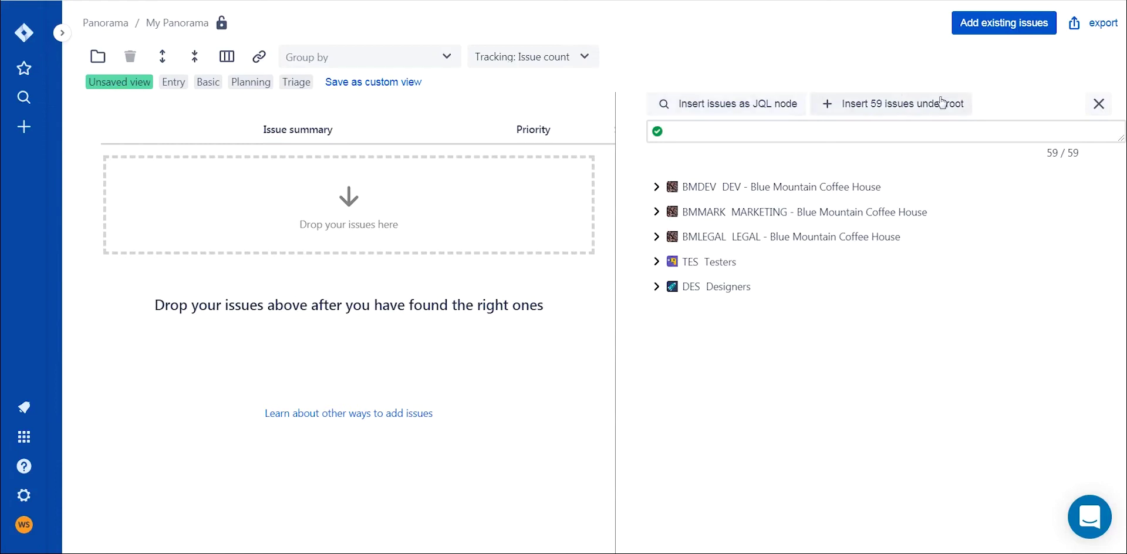
left_click(965, 106)
left_click(656, 213)
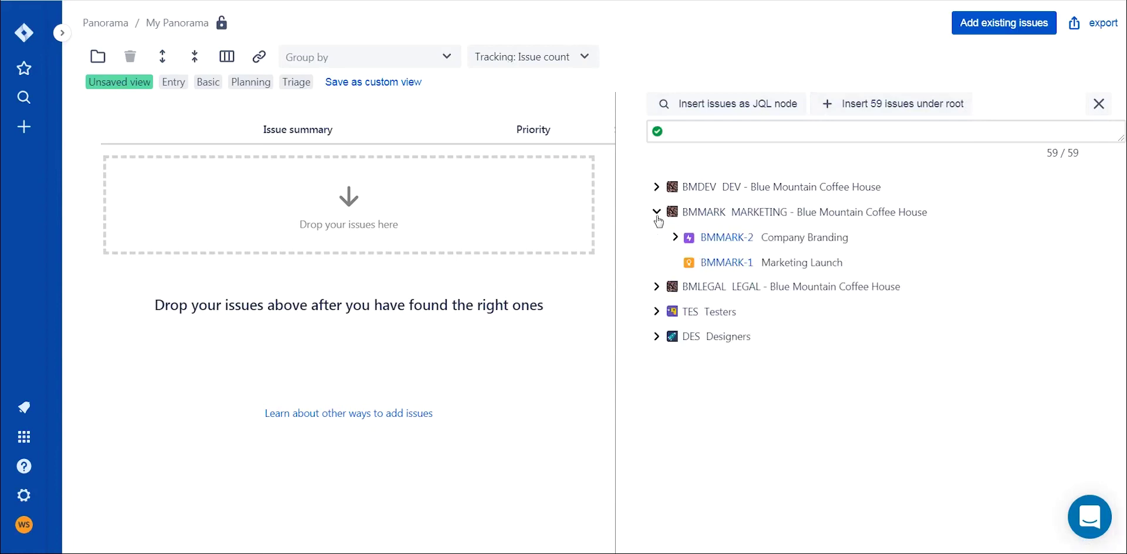
left_click(657, 287)
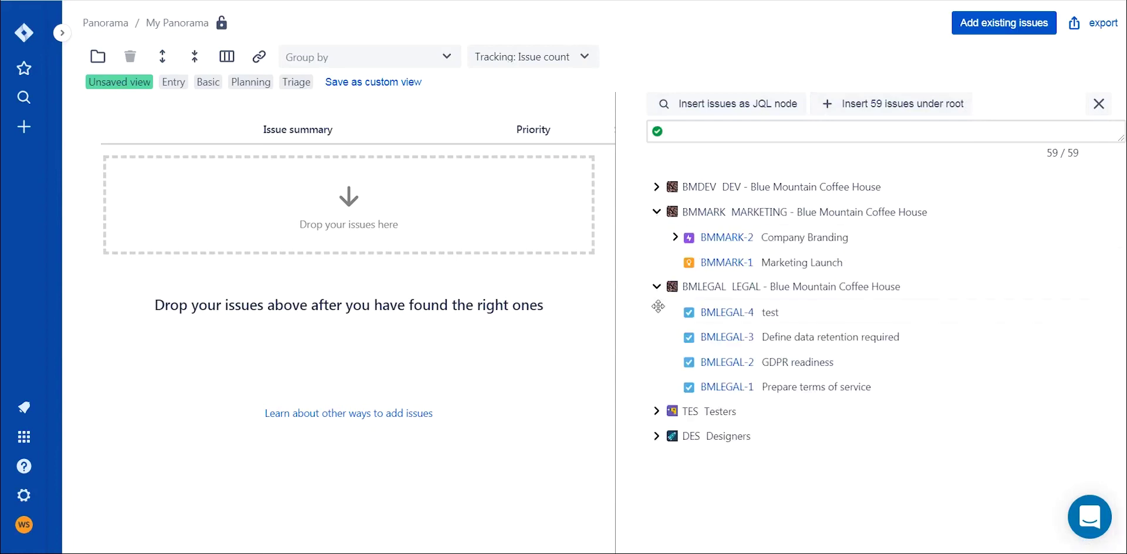
left_click(657, 411)
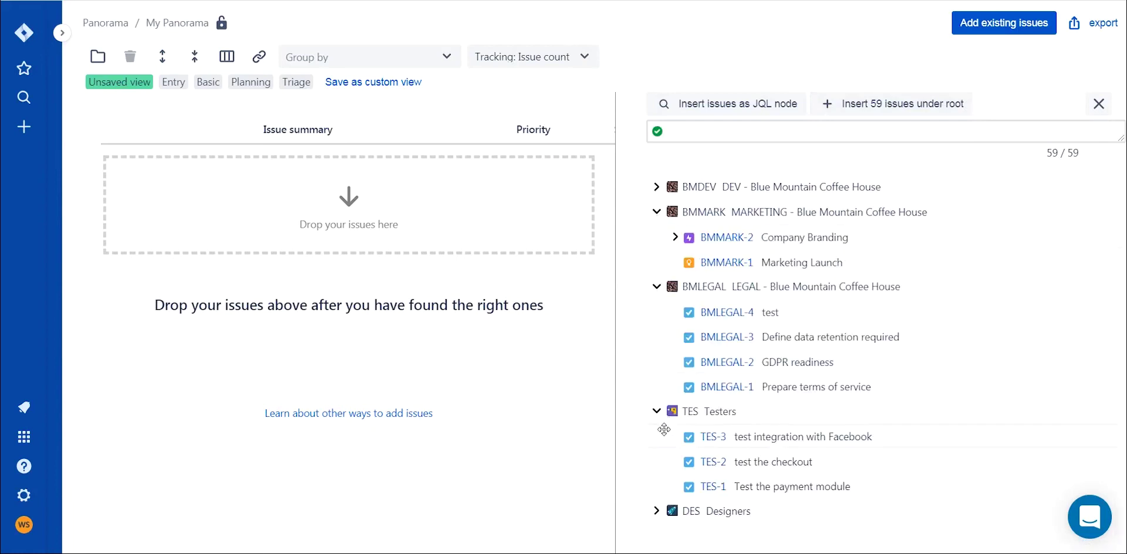
left_click(656, 511)
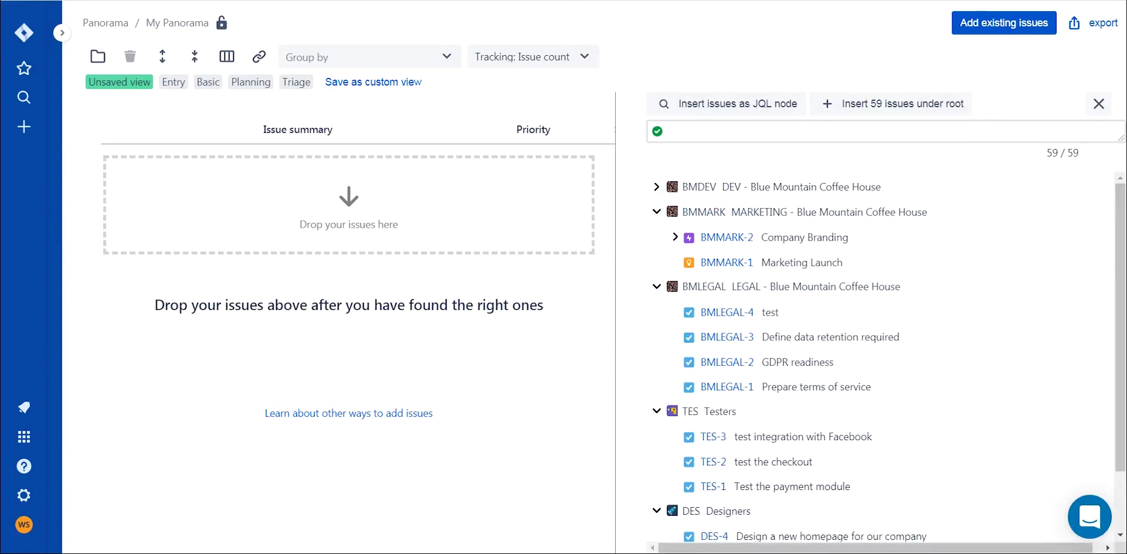
Step: Filter the existing issues by project="DEV - Blue Mountain Coffee House" and insert all matching issues under the root
left_click(686, 132)
type("project")
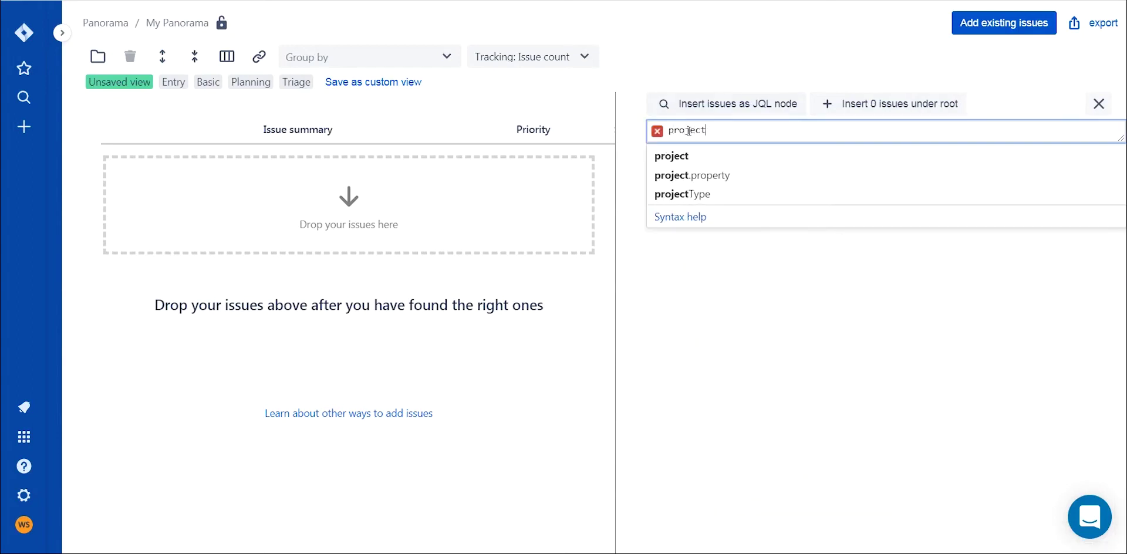
type("=dev")
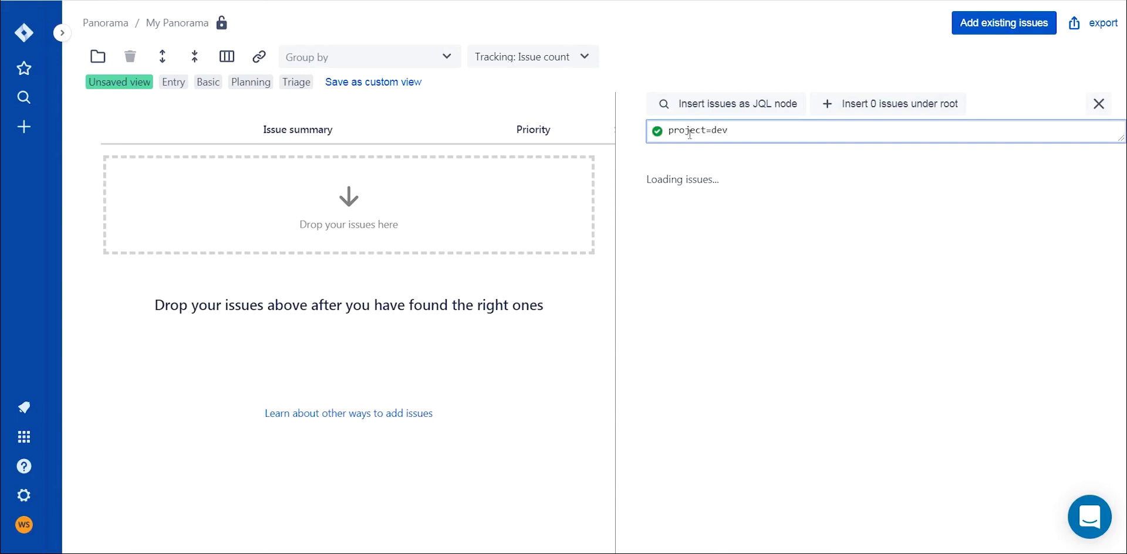
left_click(708, 154)
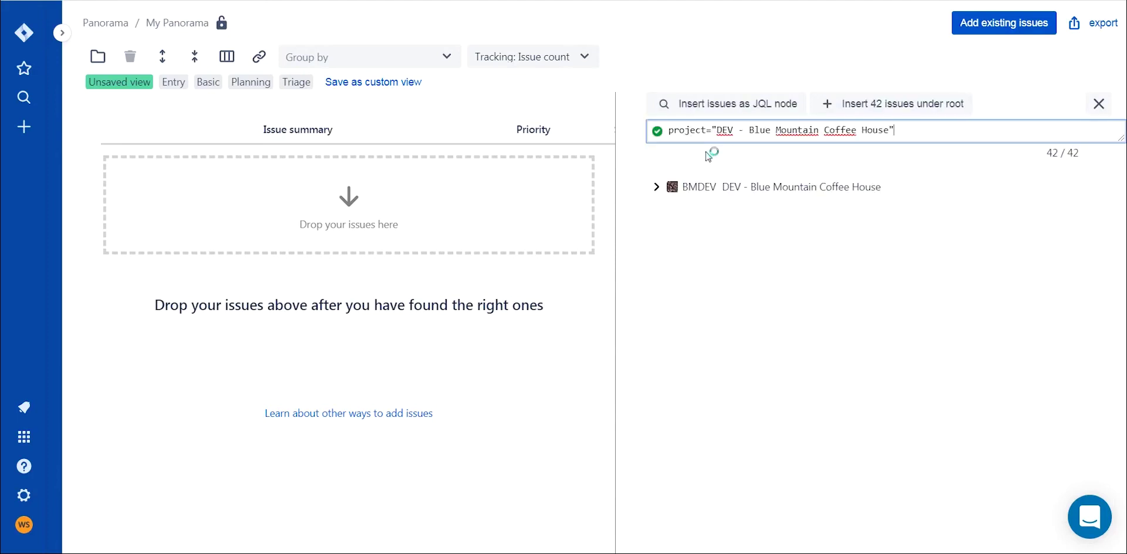
left_click(853, 112)
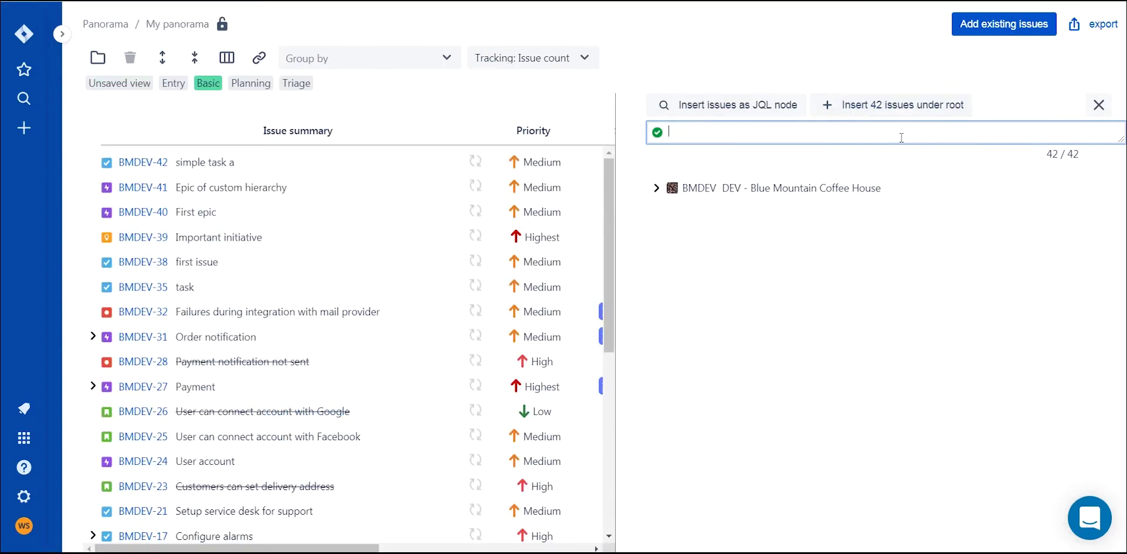
Step: Replace the issue query with one for the Testers project (project= Testers)
type("pro")
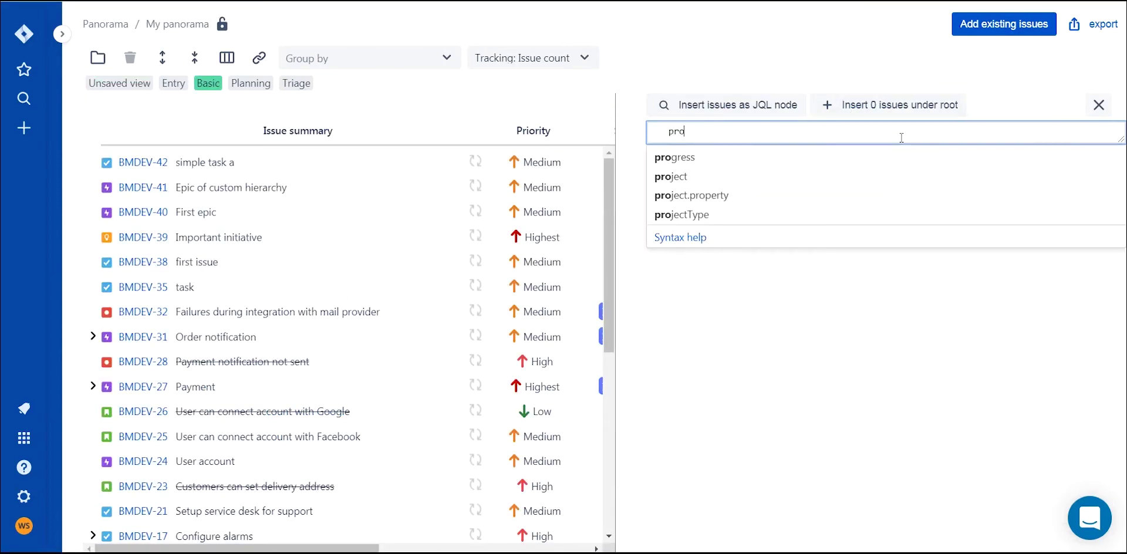
type("ject= Tester")
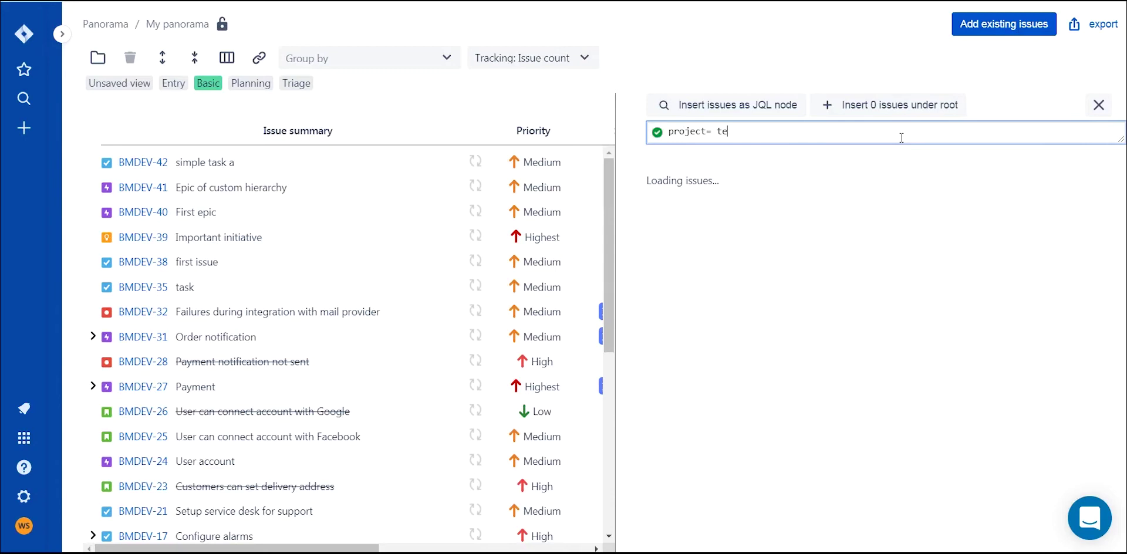
type("s")
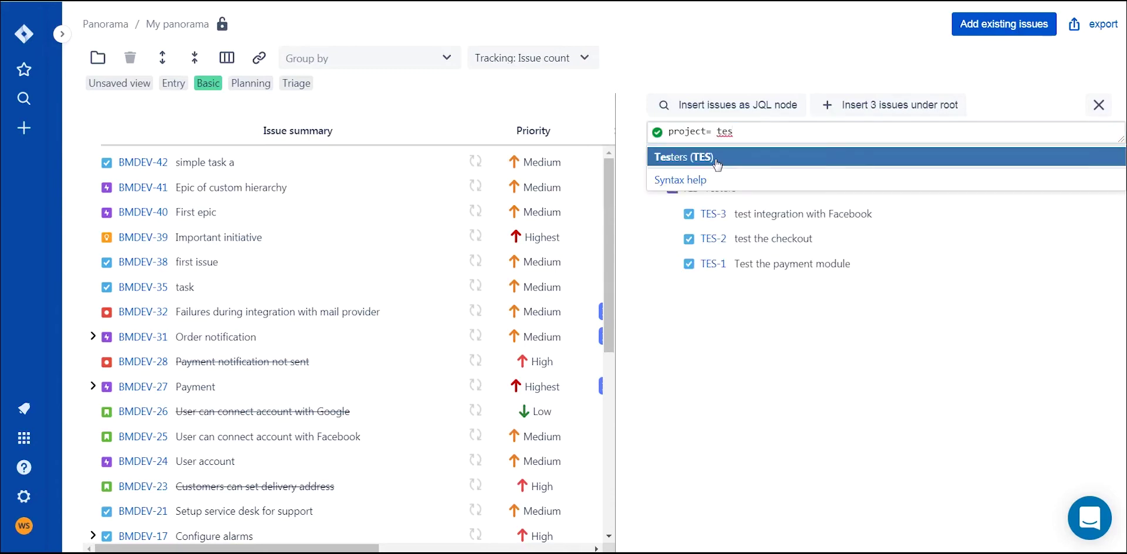
left_click(713, 157)
Step: Extend the Testers query with an "and reporter =" condition for the suggested user and insert the matching issues as a JQL node
type("and")
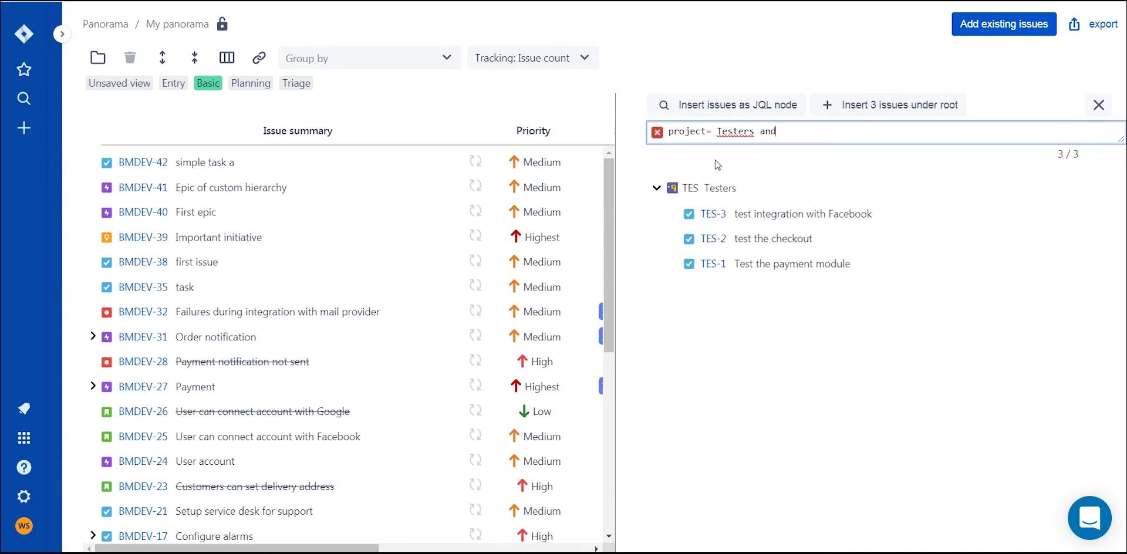
type(" reporter")
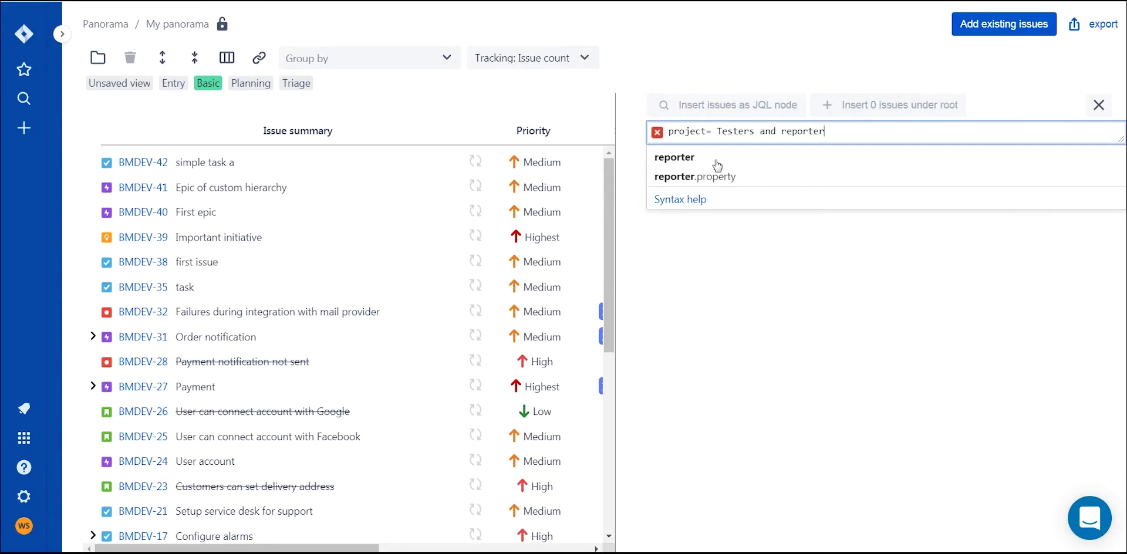
type(" = Wer")
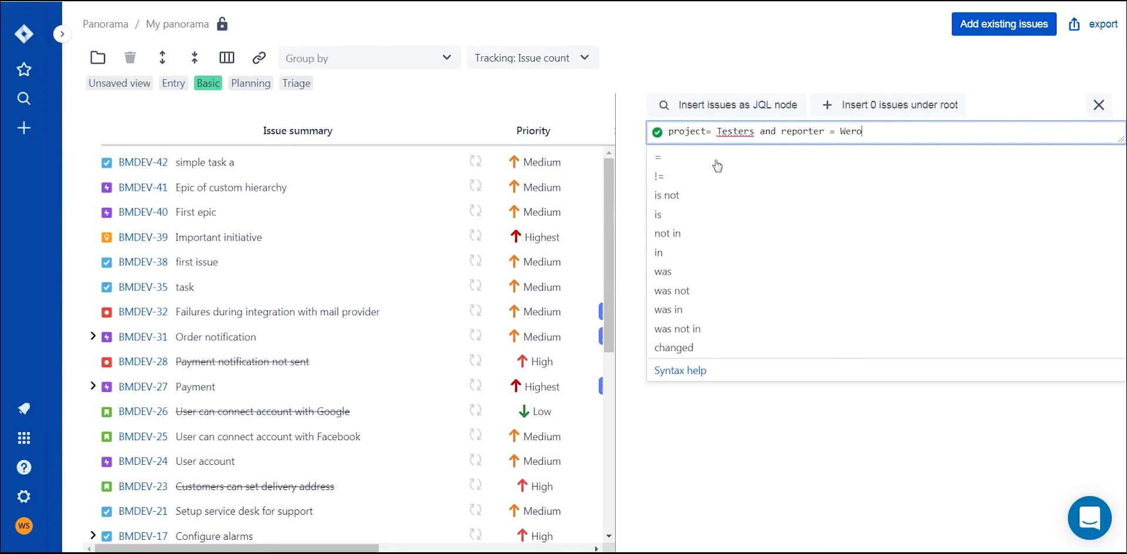
type("o")
left_click(717, 163)
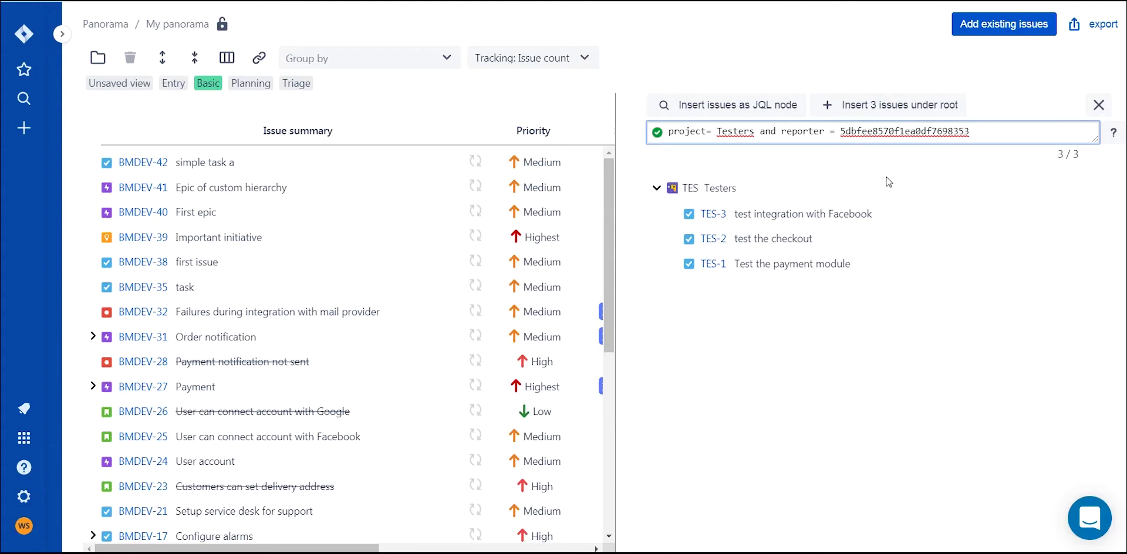
left_click(743, 112)
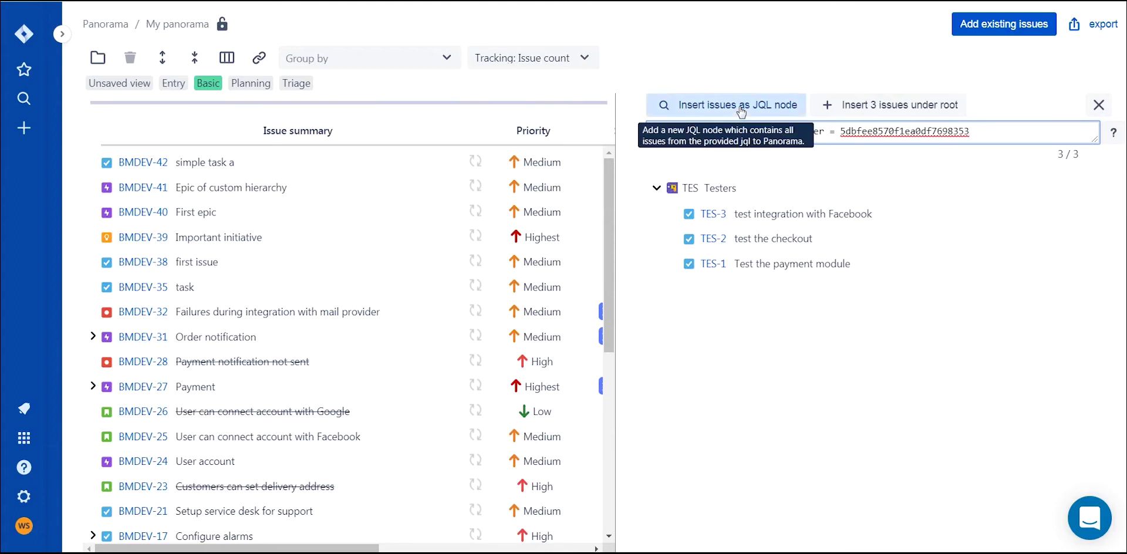
Step: Replace the issue query with project=Designers combined with an "and assignee=" condition for the suggested user
triple_click(775, 135)
key("BackSpace")
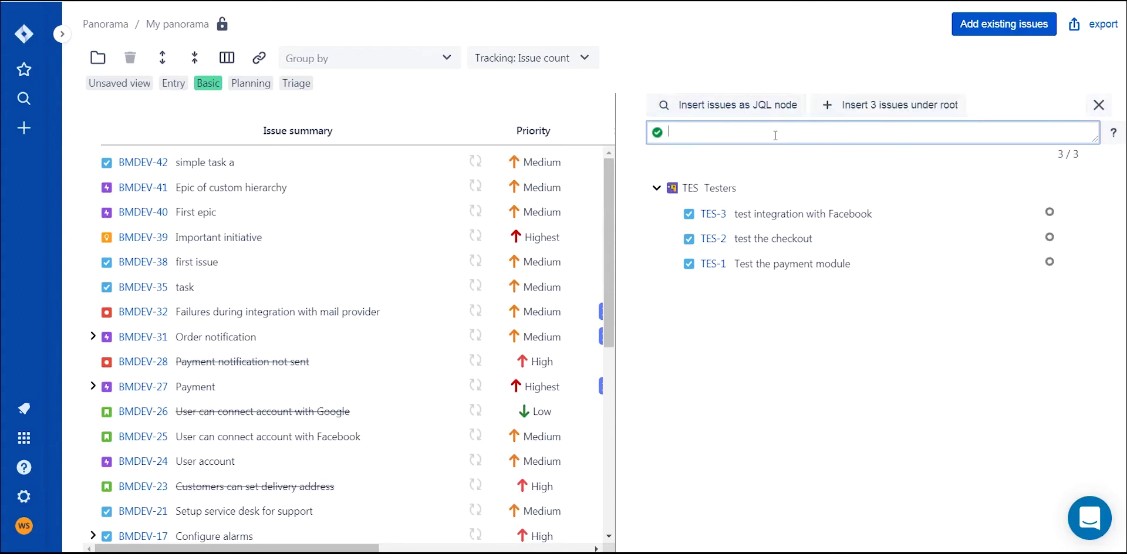
type("project")
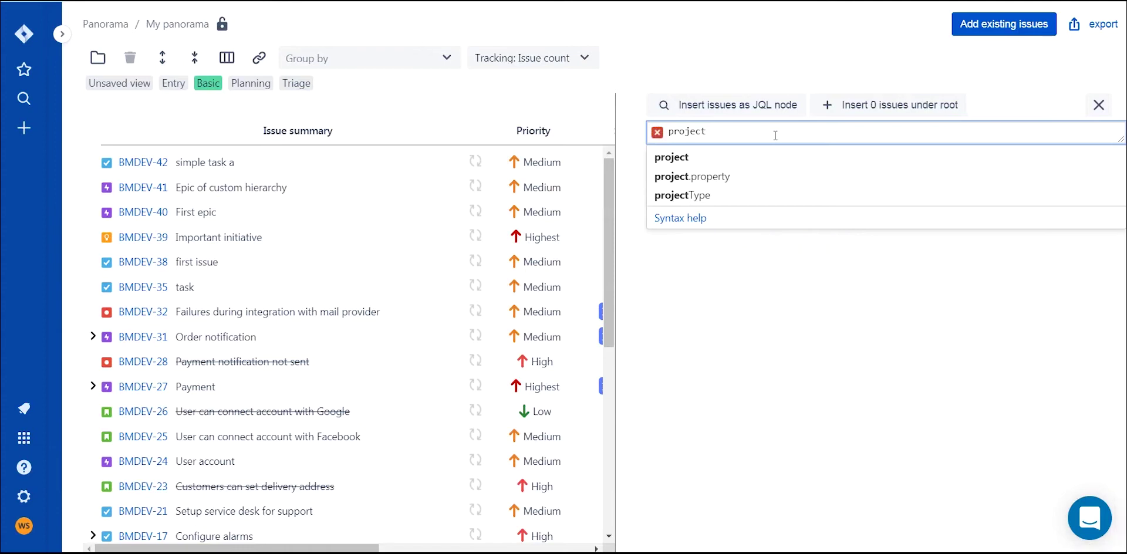
type("=des")
left_click(761, 162)
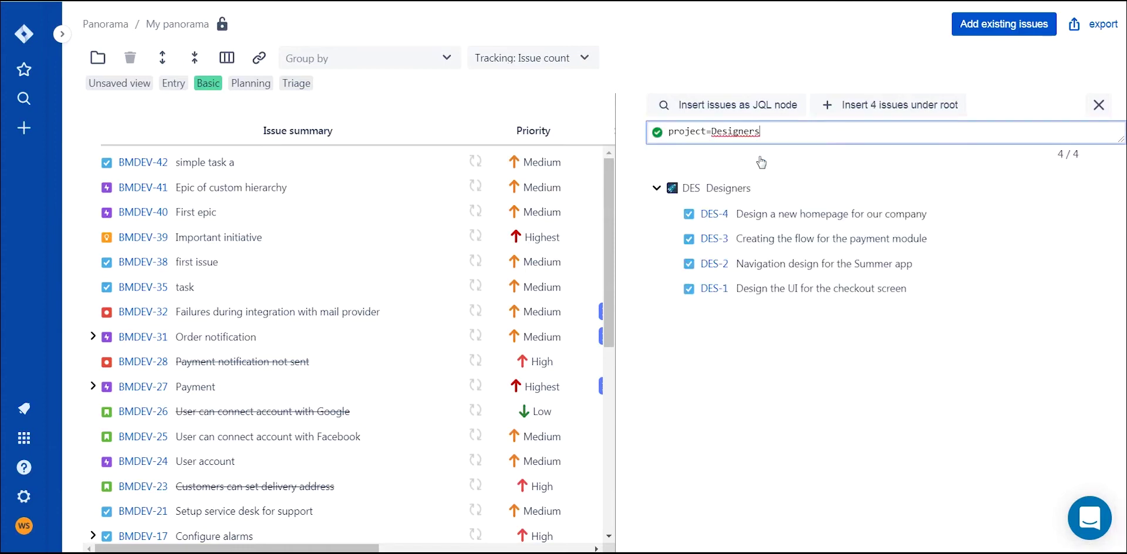
type("and assi")
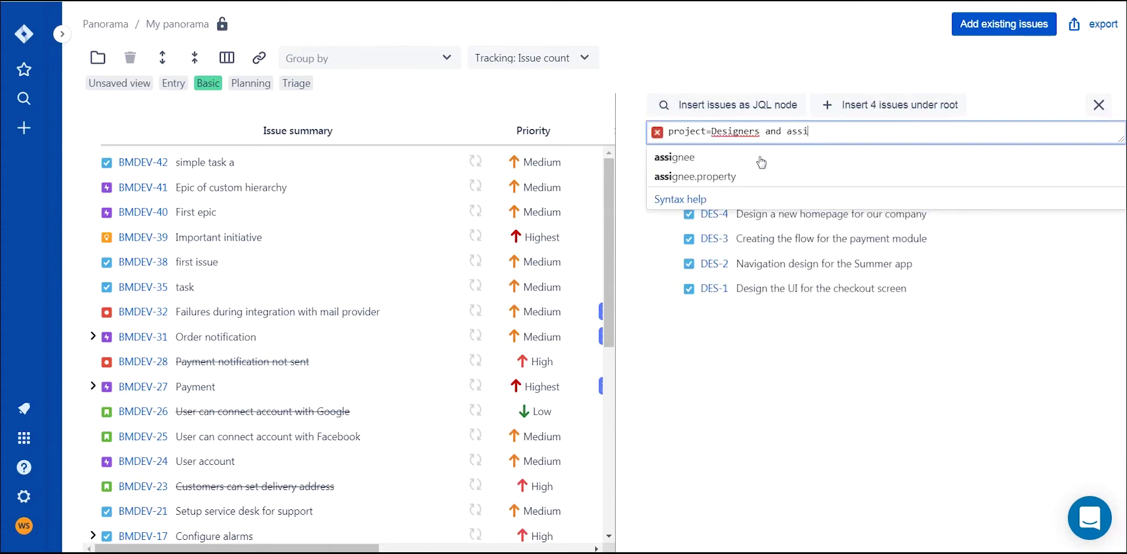
type("gnee=wer")
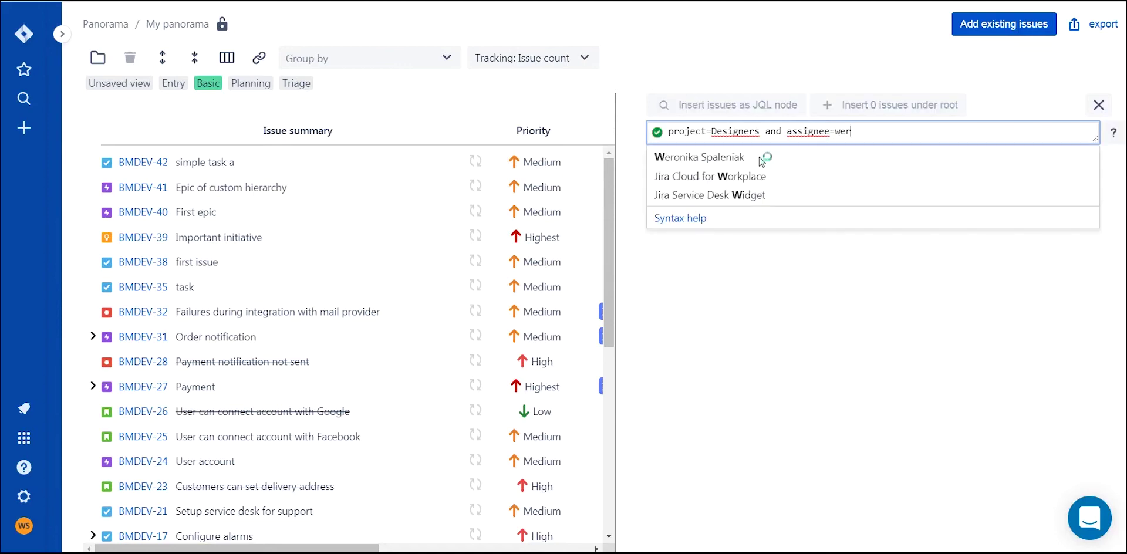
left_click(761, 163)
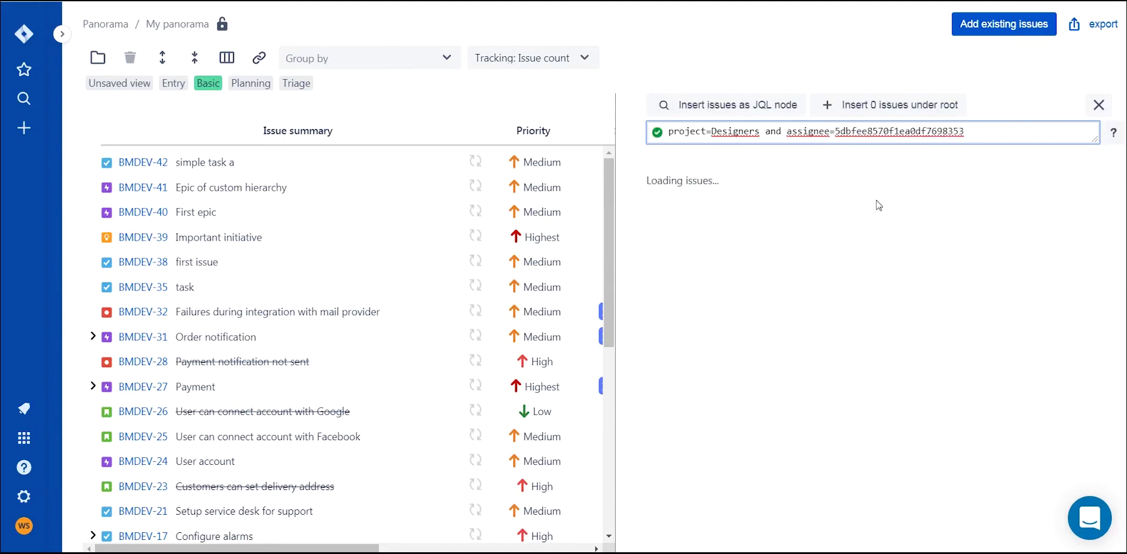
Step: Move the found issues DES-3 and DES-1 one by one to the very start of the panorama's issue list
left_click_drag(836, 209, 641, 187)
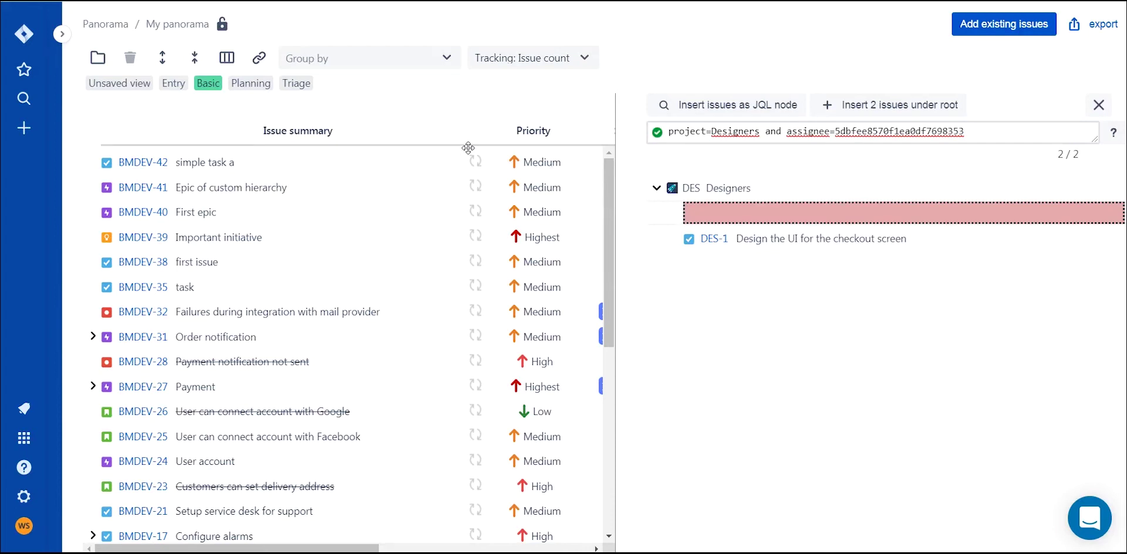
left_click_drag(467, 148, 469, 149)
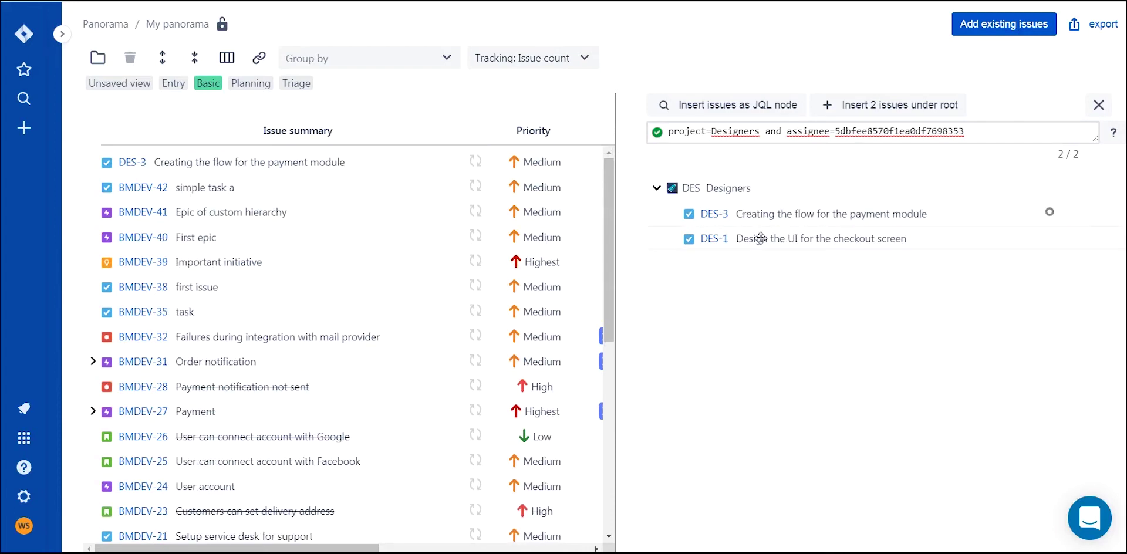
left_click_drag(756, 238, 401, 154)
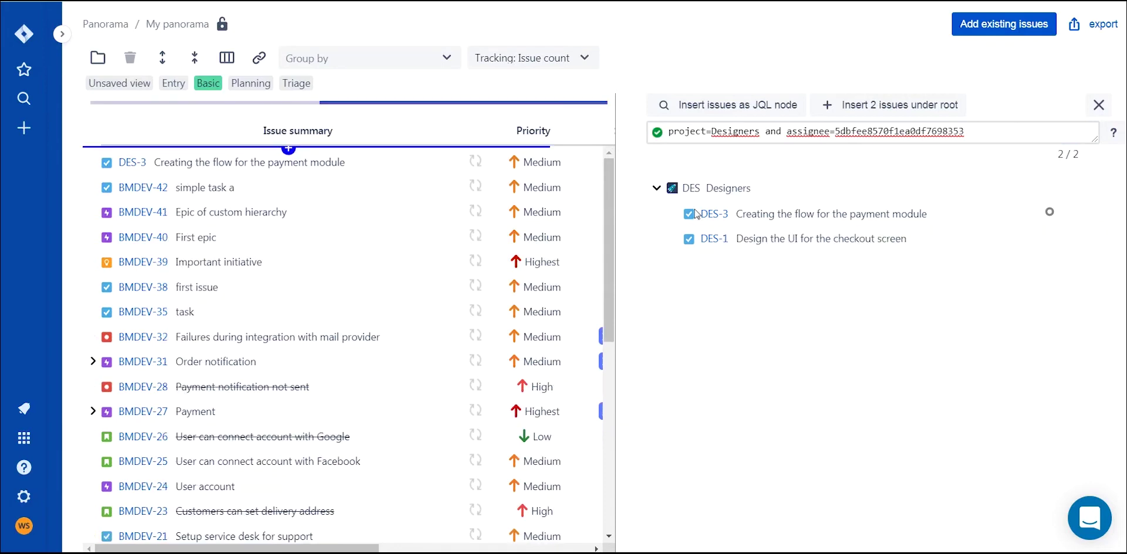
Step: Create a new directory, move it to the very start of the panorama, and name it Version 1
left_click(98, 58)
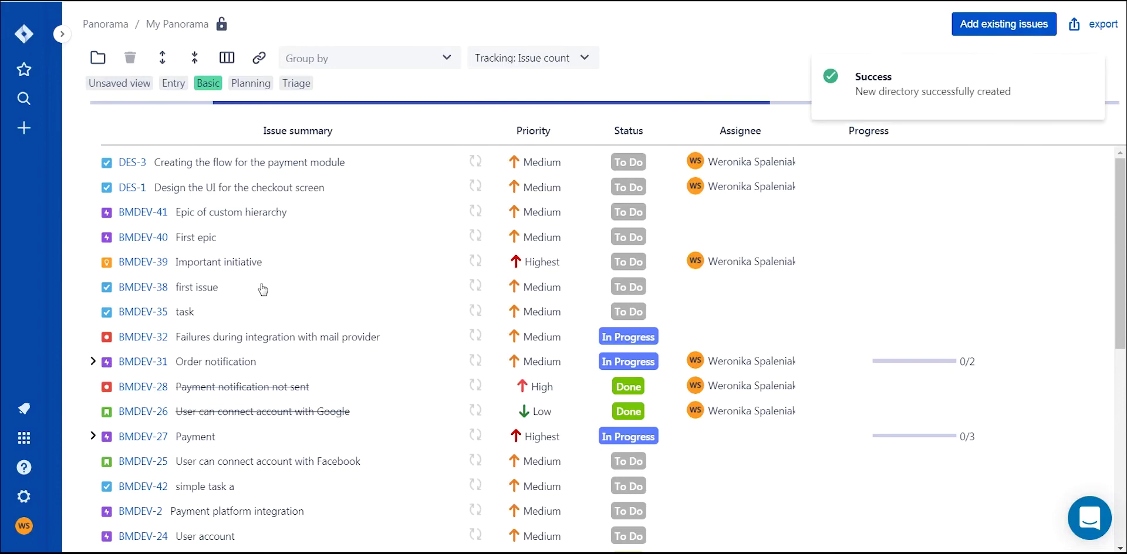
scroll(262, 285, "down", 10)
left_click_drag(143, 544, 156, 161)
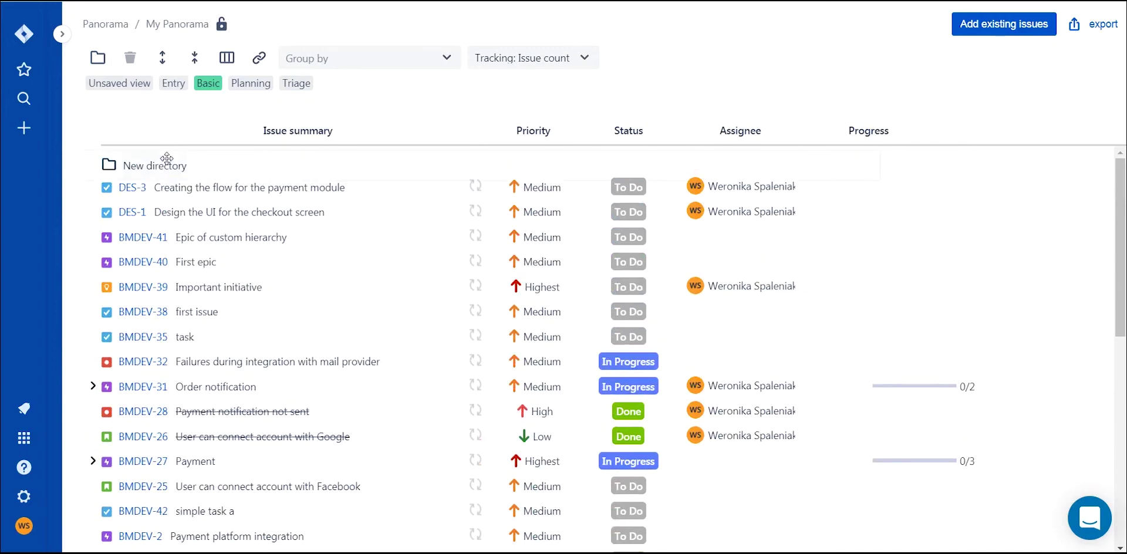
double_click(157, 164)
key("BackSpace")
type("Vers")
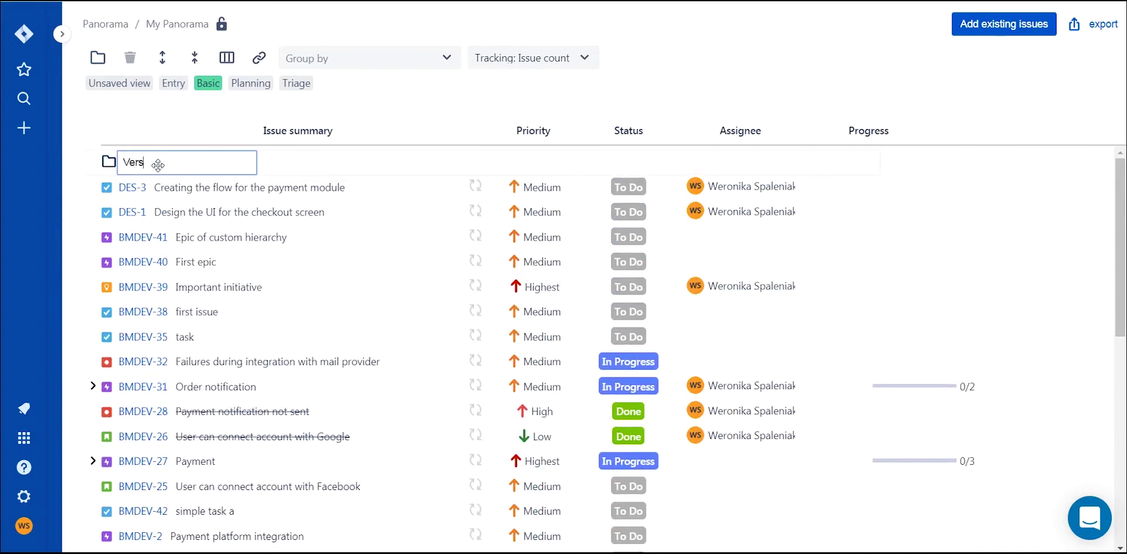
type("ion 1")
Step: Move DES-3, DES-1, BMDEV-2, BMDEV-27 and the Testers JQL node into the Version 1 directory
left_click_drag(370, 186, 312, 213)
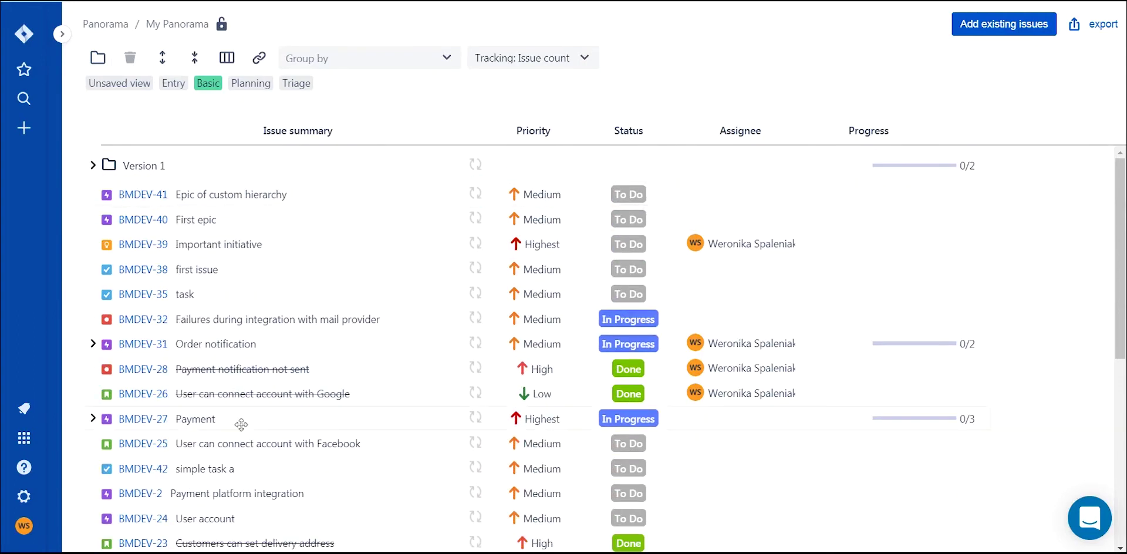
left_click(266, 488)
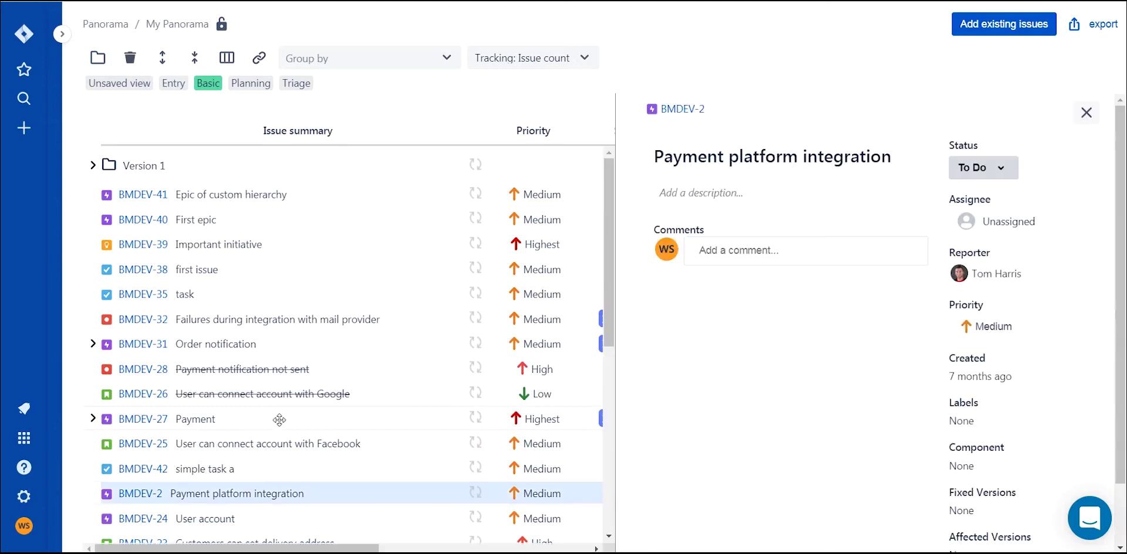
left_click_drag(279, 419, 304, 200)
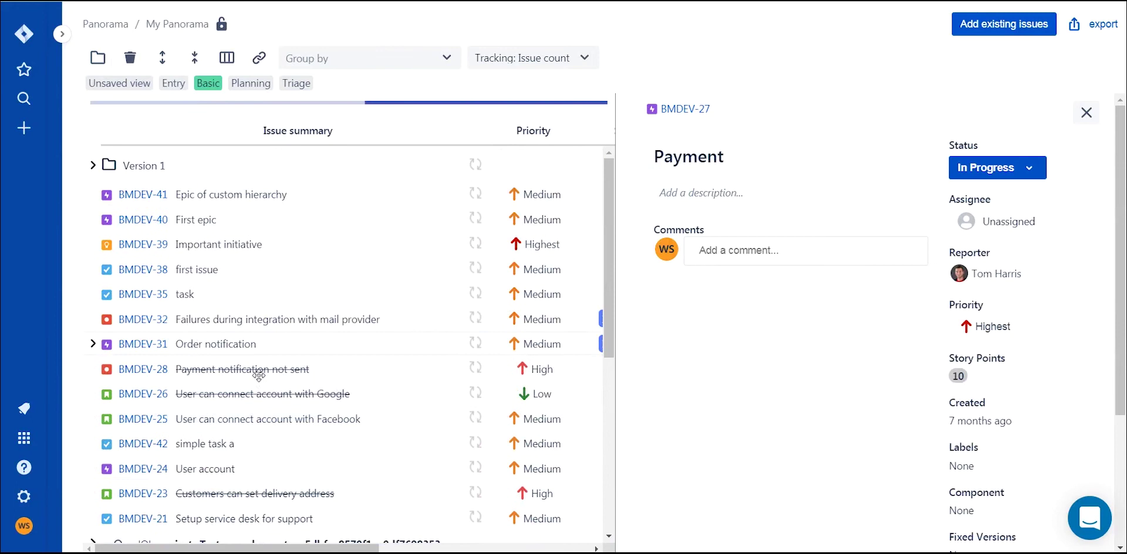
scroll(245, 469, "down", 2)
left_click_drag(245, 469, 154, 186)
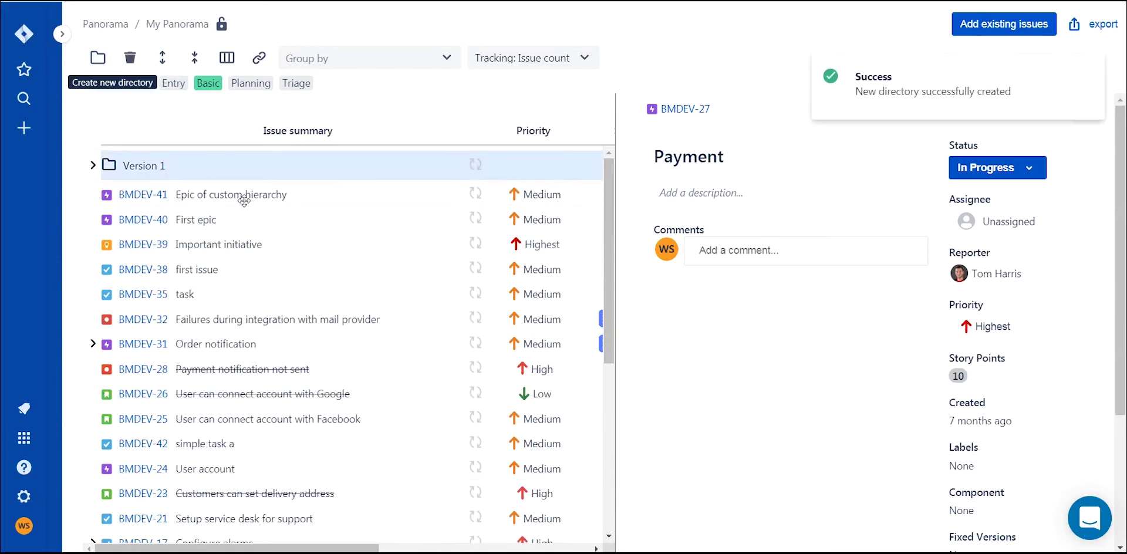
Step: Name the new directory inside Version 1 Design and move issues DES-1 and DES-3 into it
left_click(93, 166)
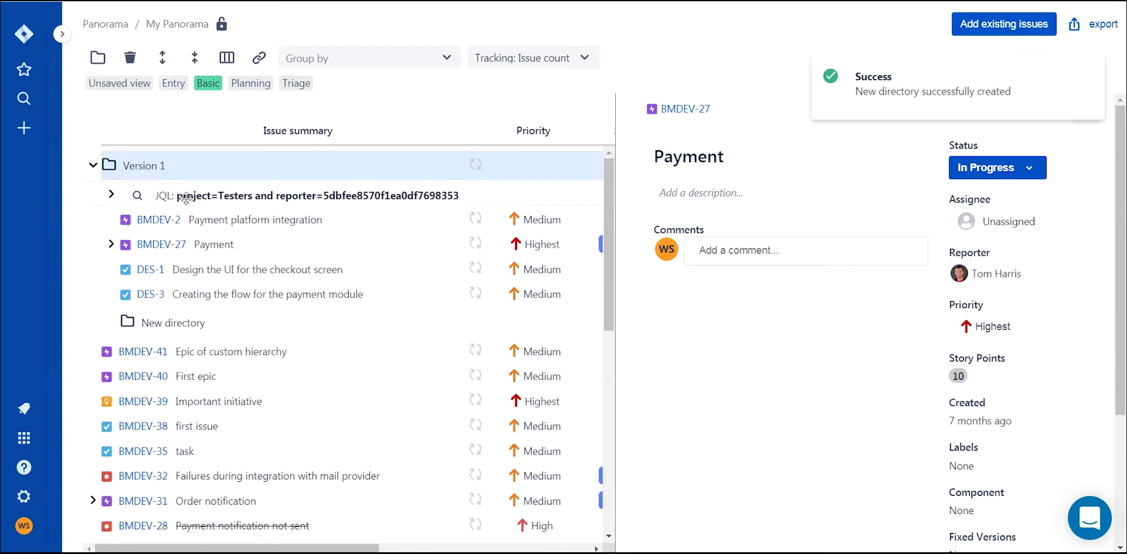
double_click(185, 319)
type("Design")
left_click(264, 270)
left_click(360, 293, "shift")
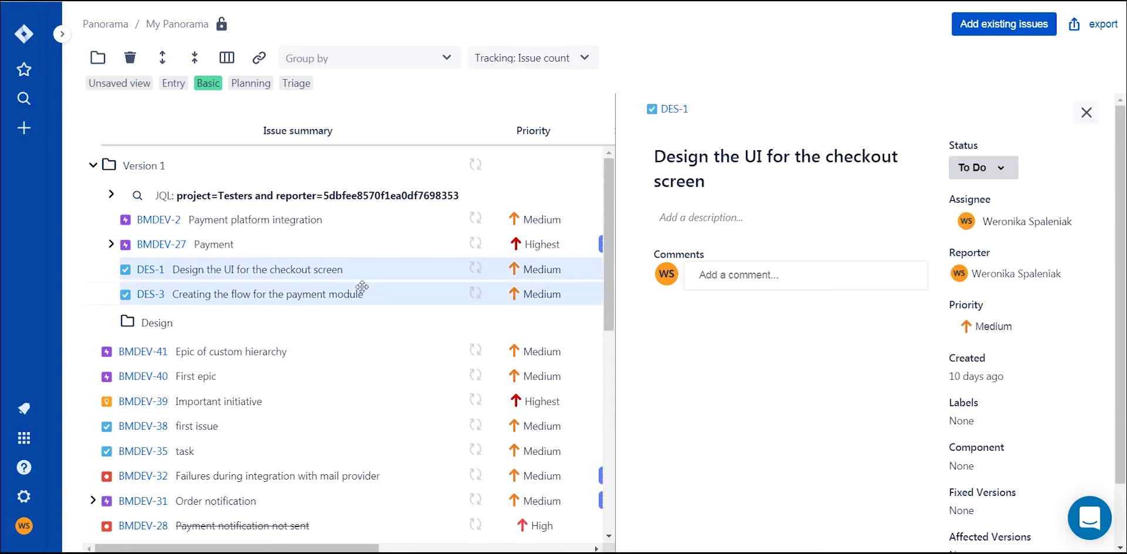
left_click_drag(360, 294, 375, 319)
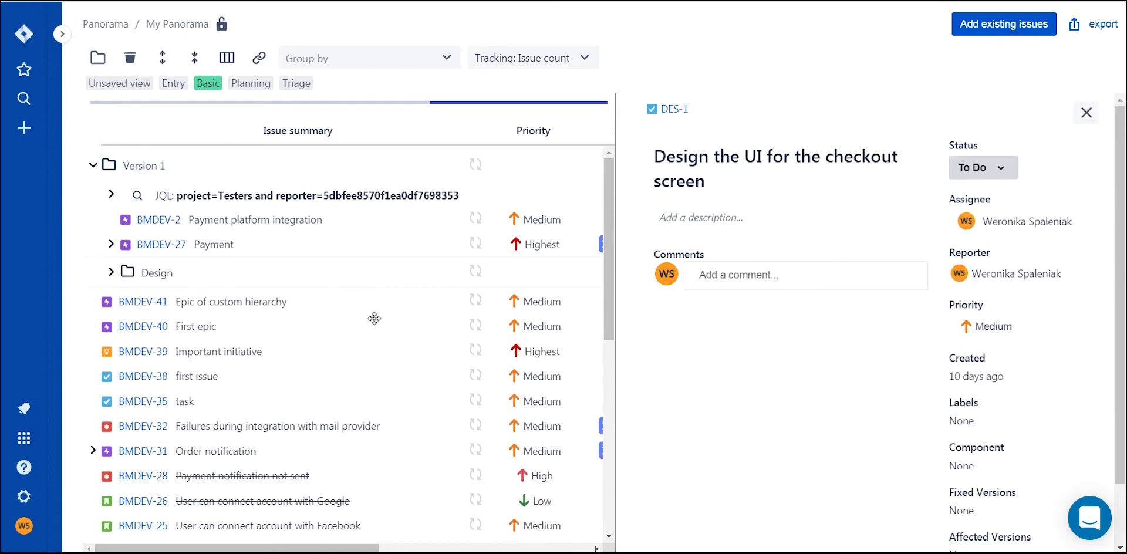
Step: Create a Dev directory inside Version 1 and move issues BMDEV-2 and BMDEV-27 into it
left_click(215, 170)
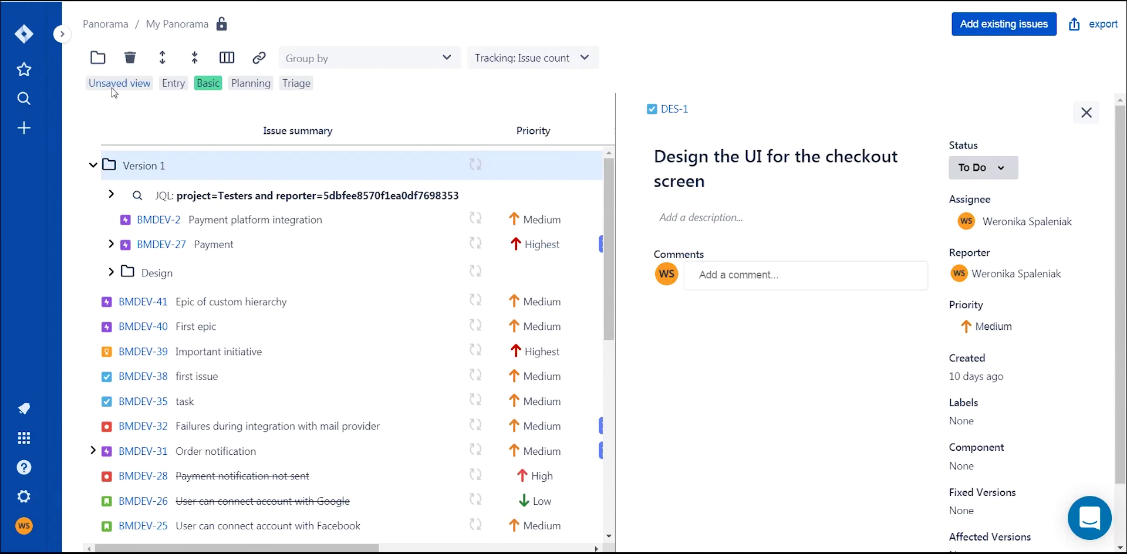
left_click(97, 58)
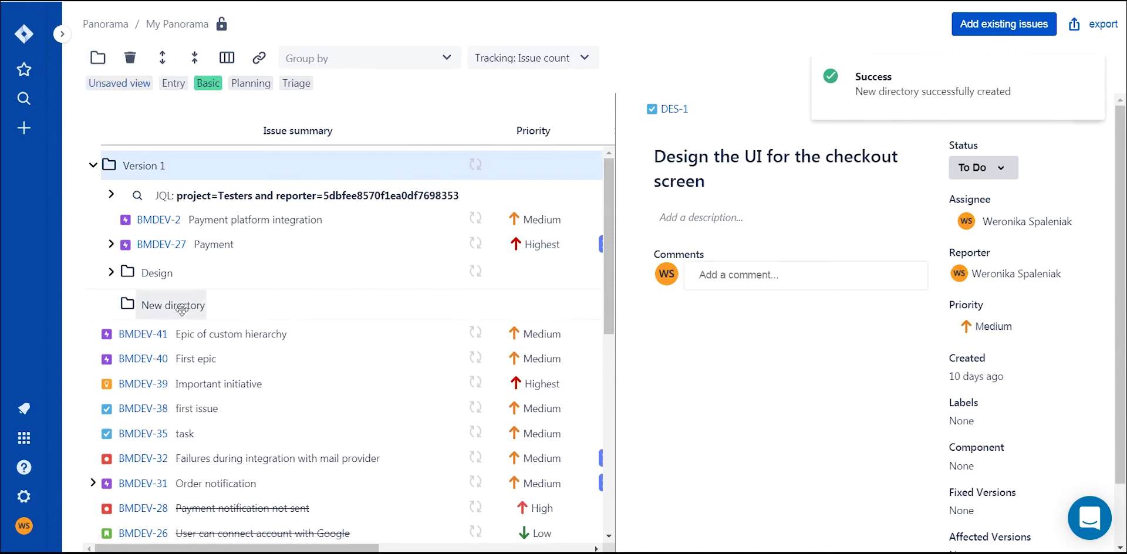
double_click(182, 306)
type("Dev")
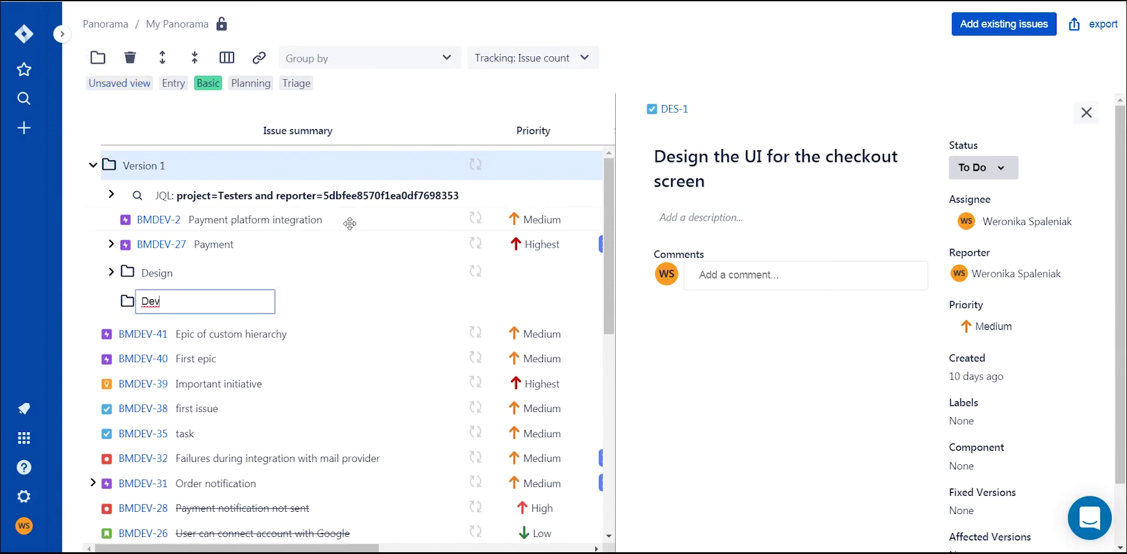
left_click(350, 223)
left_click(353, 240)
left_click_drag(354, 241, 352, 263)
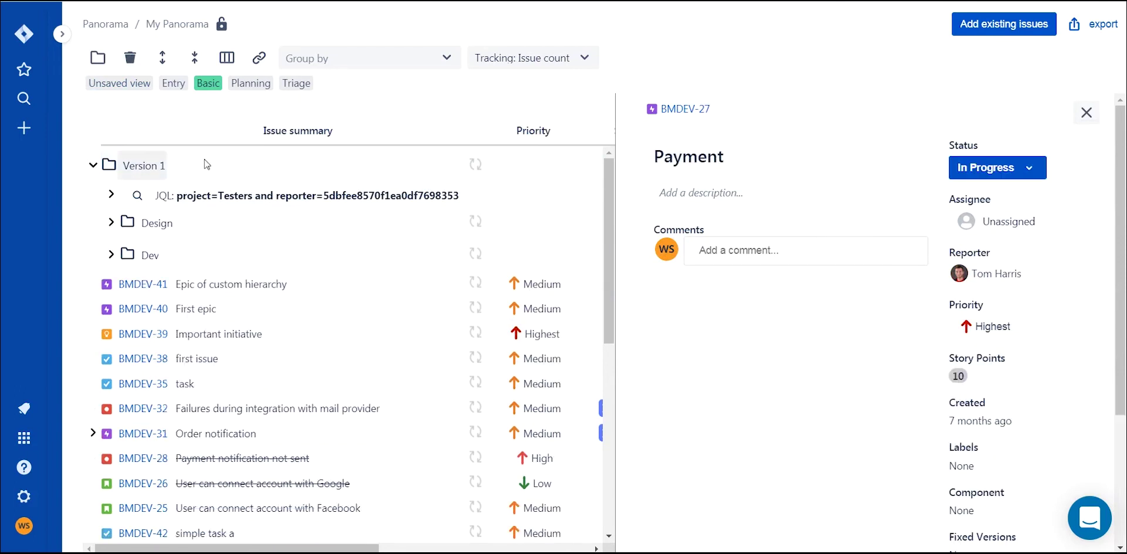
Step: Create a Test directory inside Version 1, move the Testers JQL node into it, and close the issue details
left_click(207, 164)
left_click(97, 57)
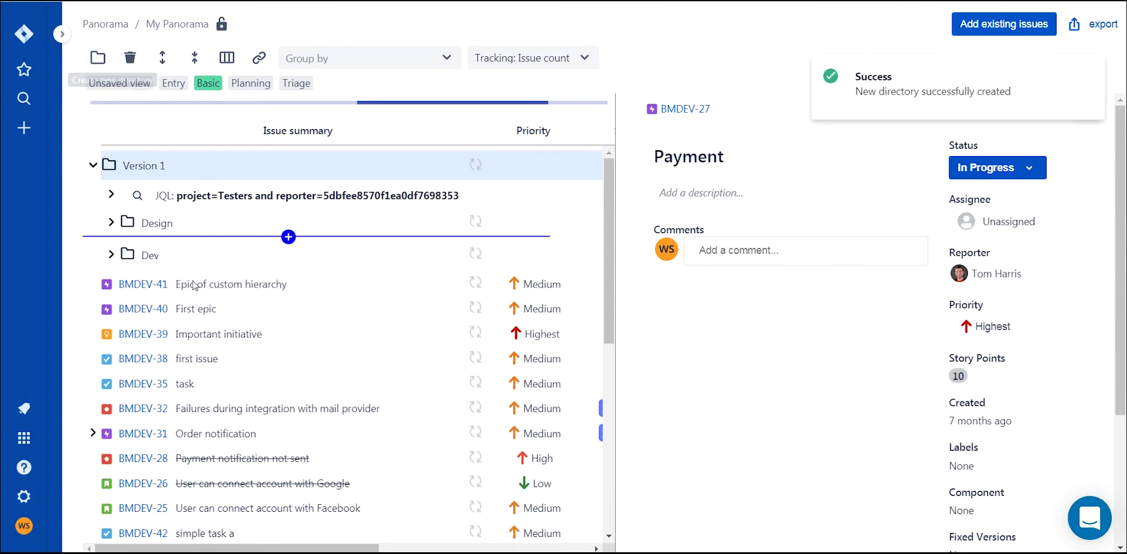
type("Test")
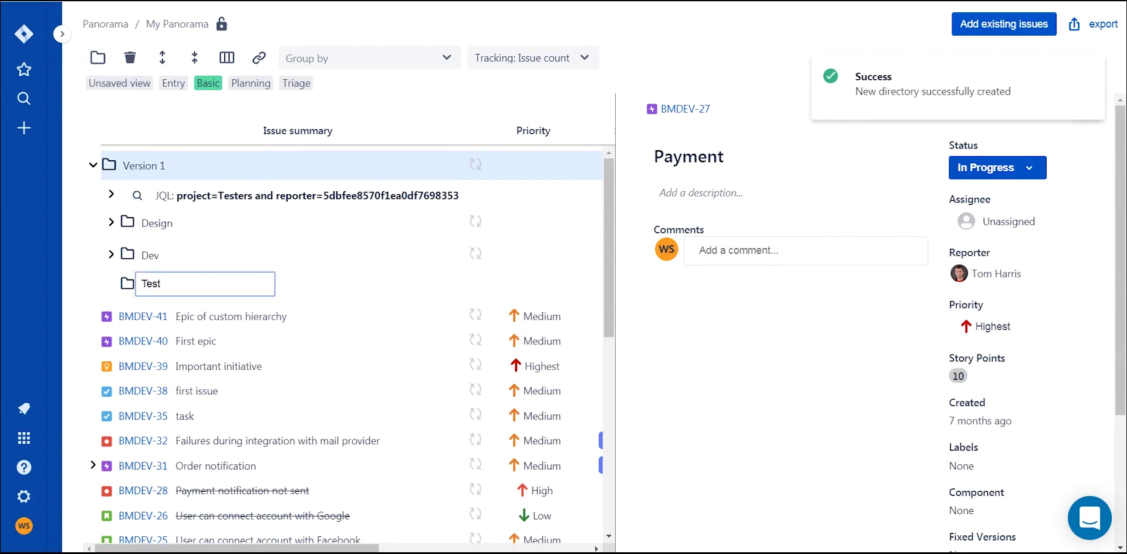
left_click_drag(222, 196, 259, 440)
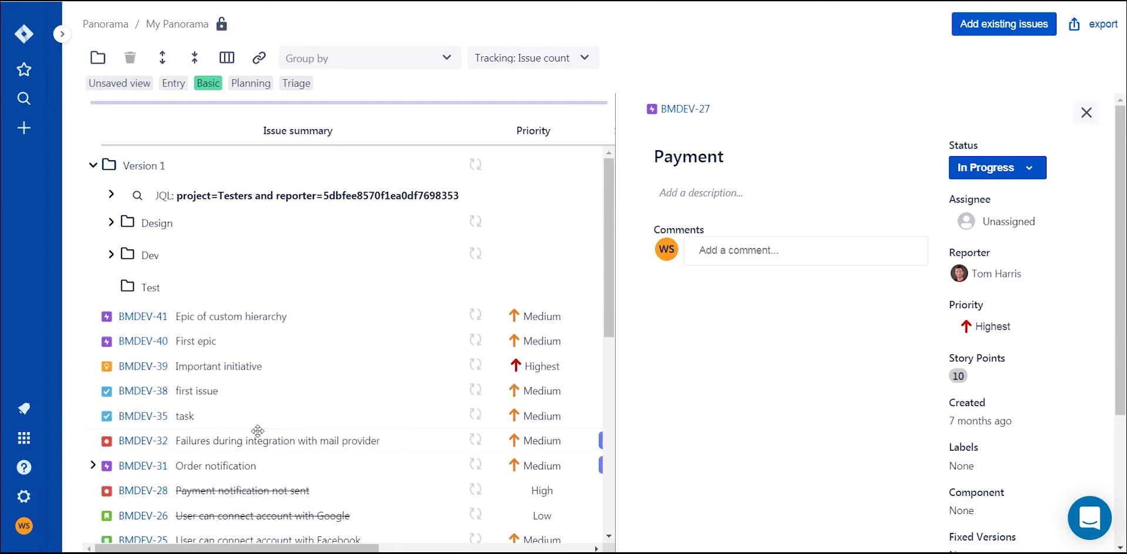
left_click(1086, 113)
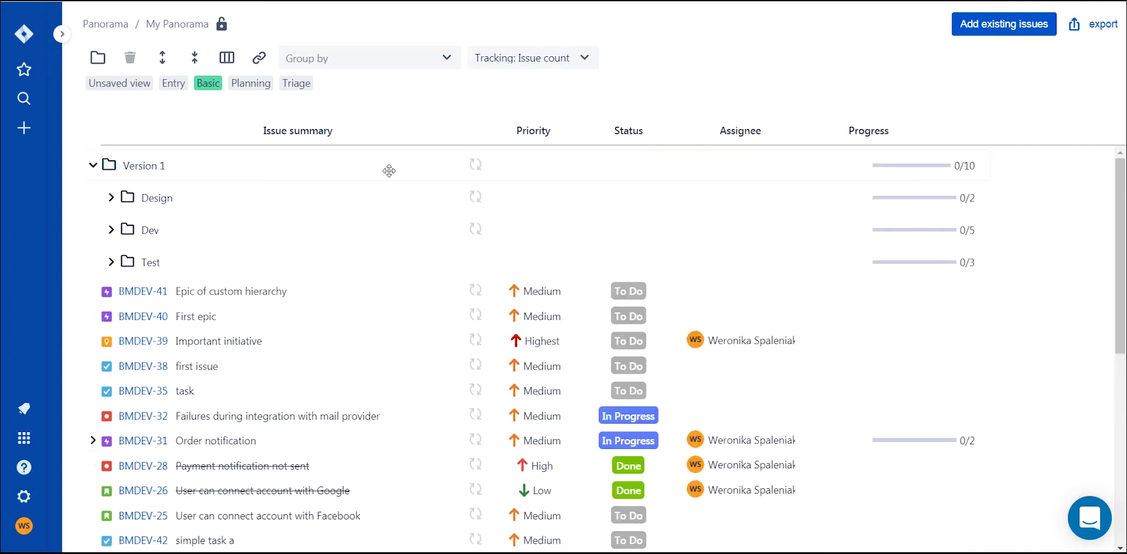
Step: Enable the custom hierarchy in the panorama settings and add Initiative as an issue type
left_click(221, 26)
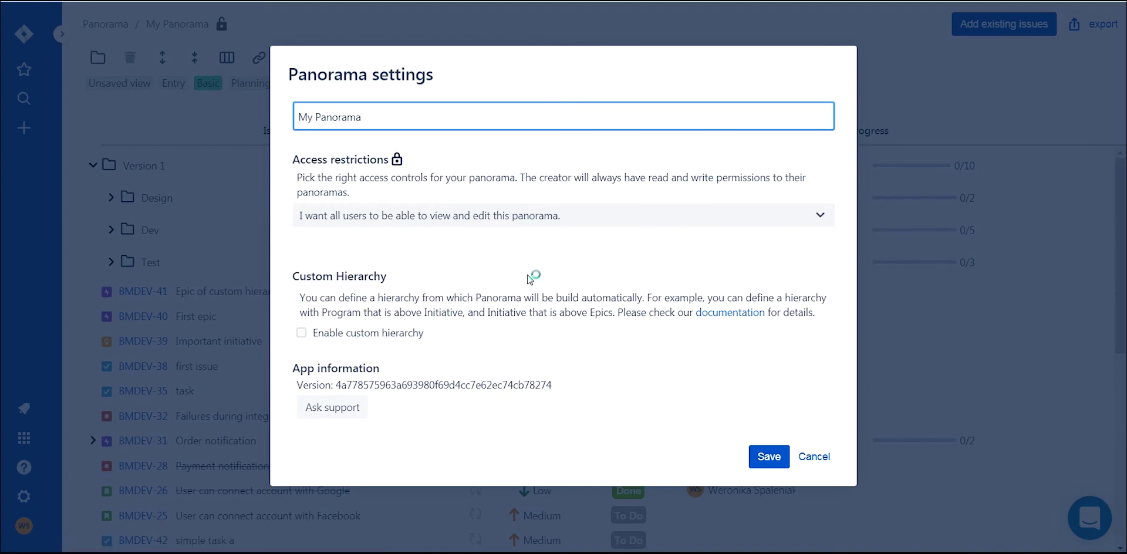
left_click(301, 332)
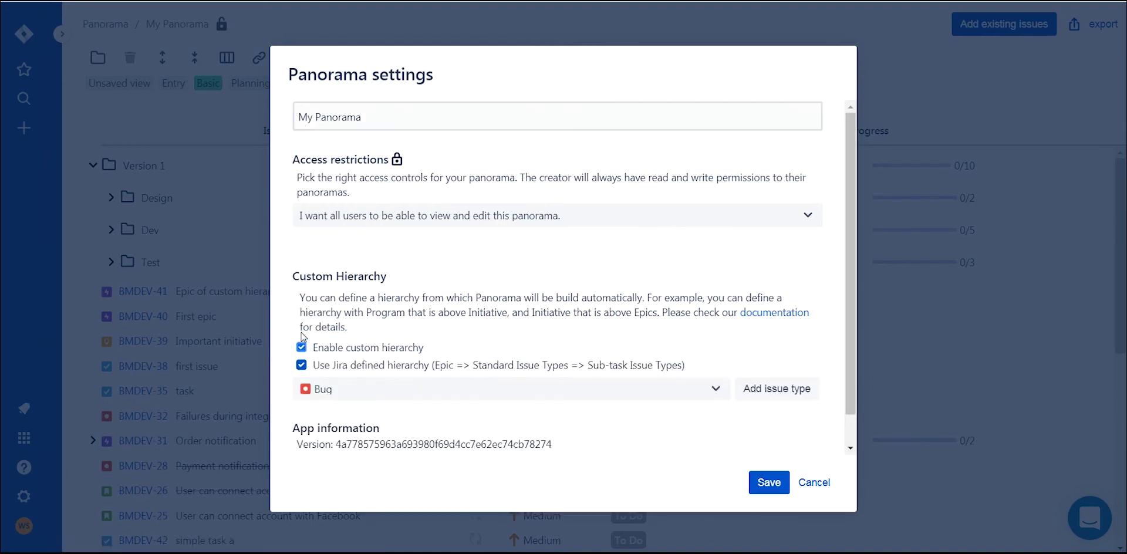
left_click(717, 390)
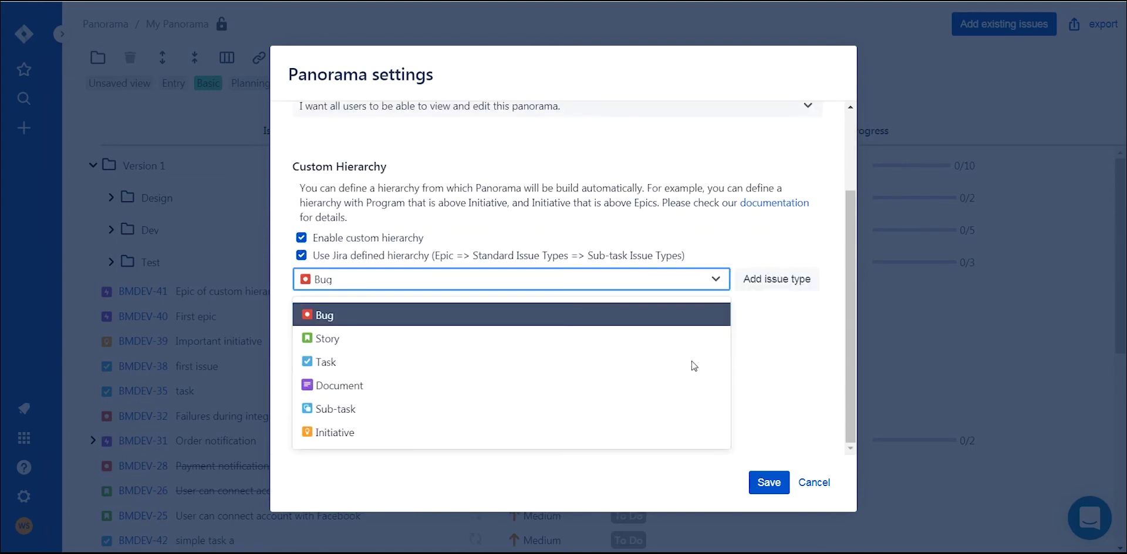
left_click(552, 430)
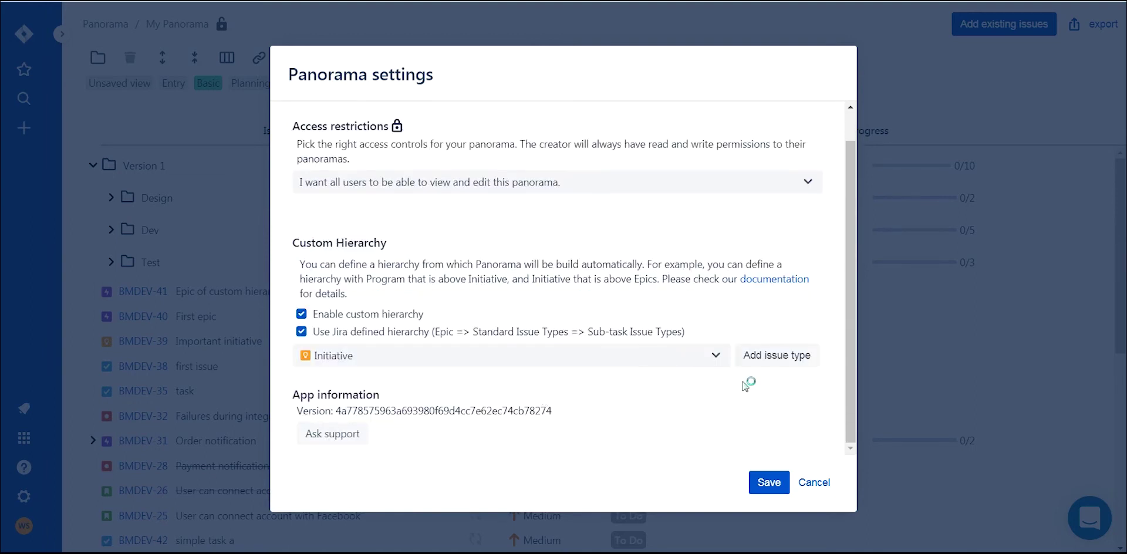
left_click(763, 358)
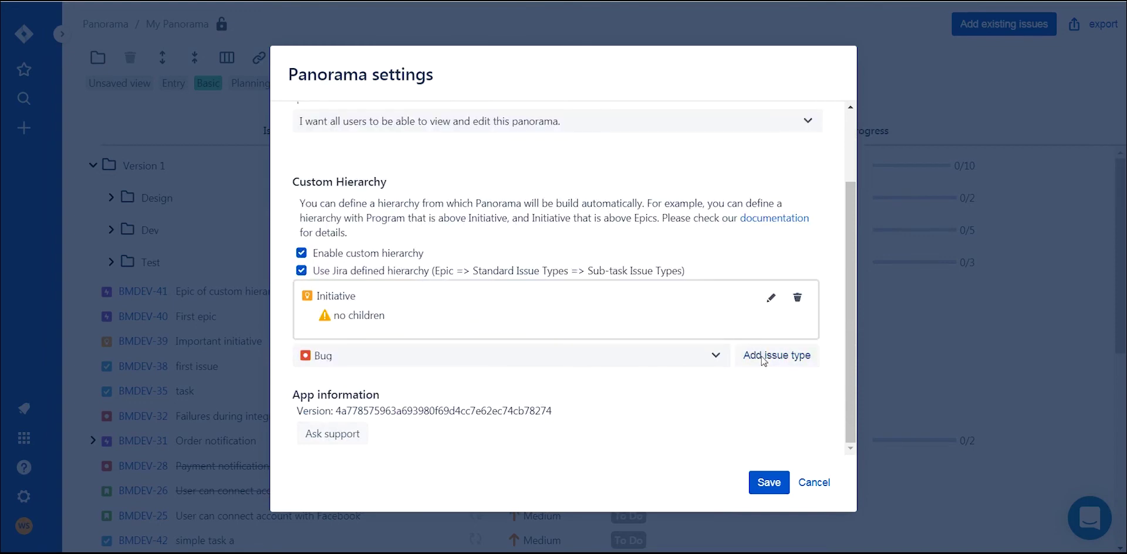
Step: Add Epic as a child of Initiative linked via the Relates inward link, and save the panorama settings
left_click(771, 298)
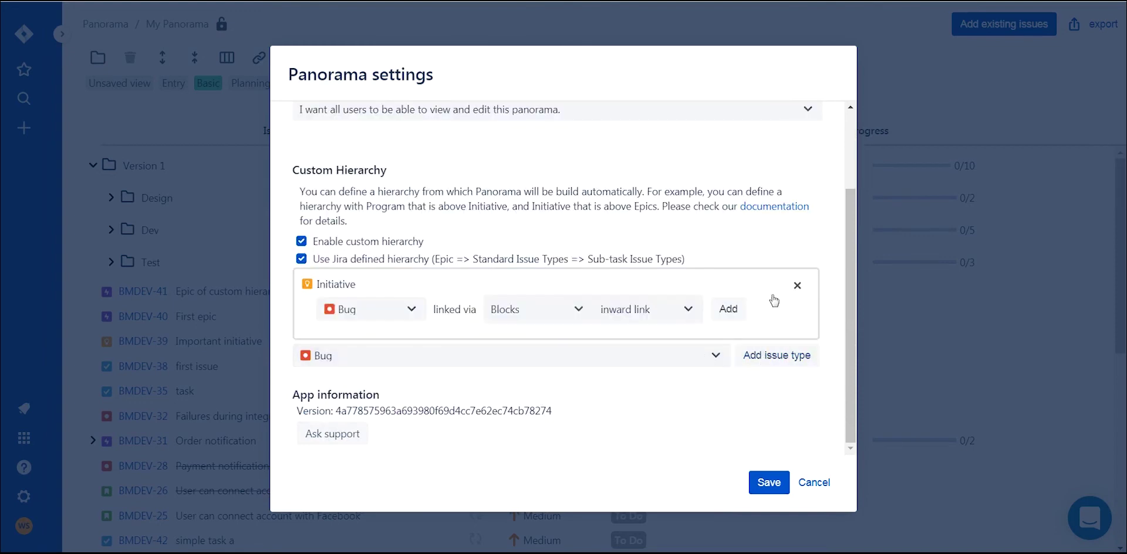
left_click(407, 310)
left_click(367, 439)
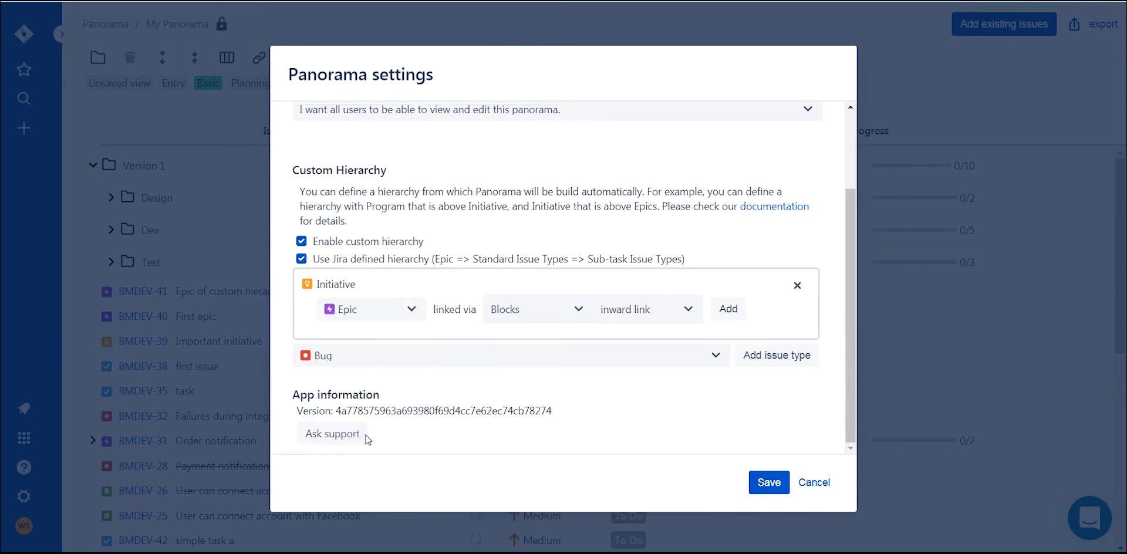
left_click(565, 313)
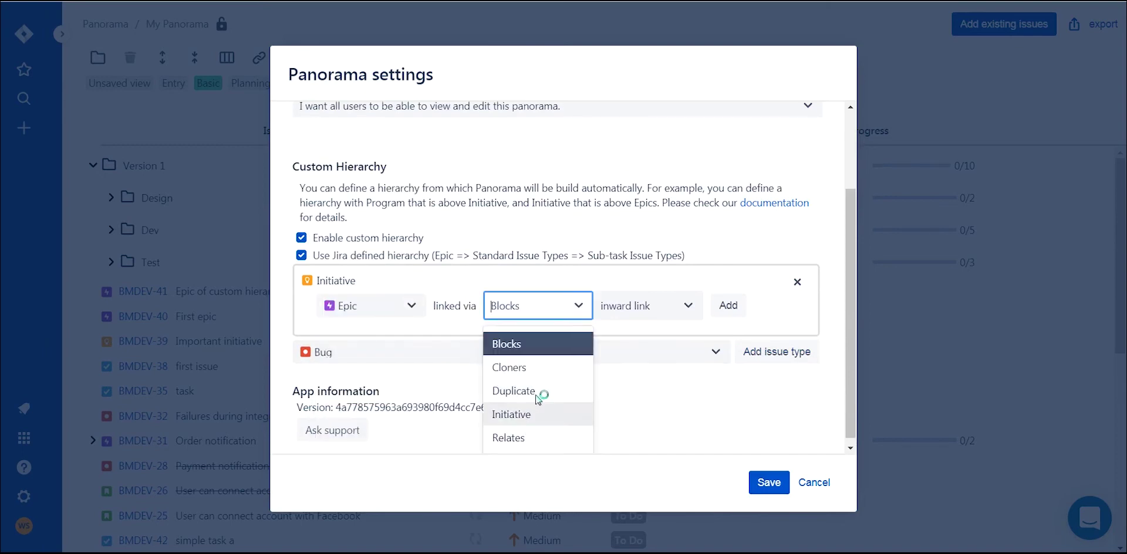
left_click(537, 437)
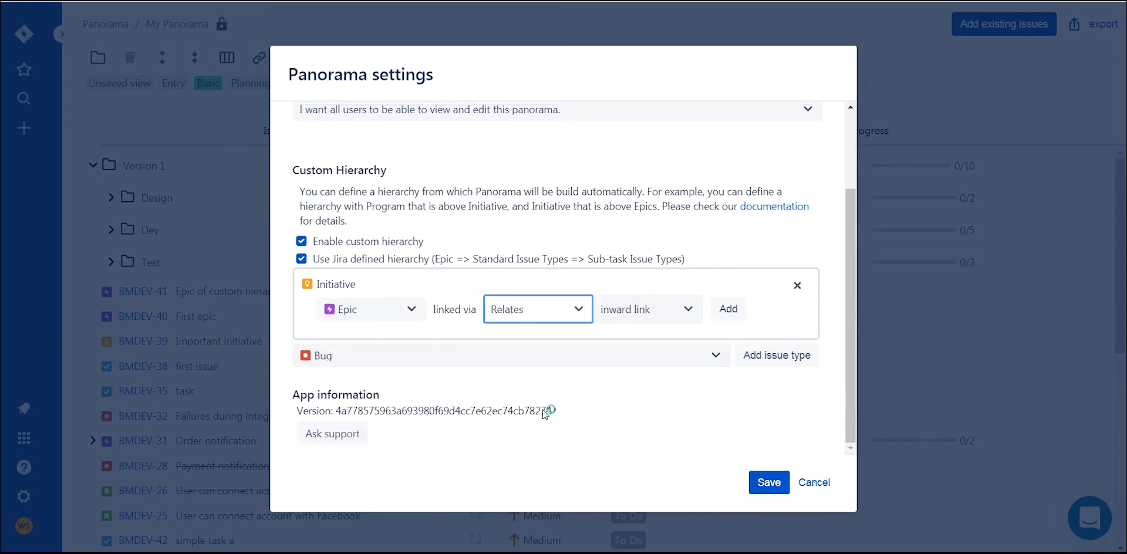
left_click(729, 308)
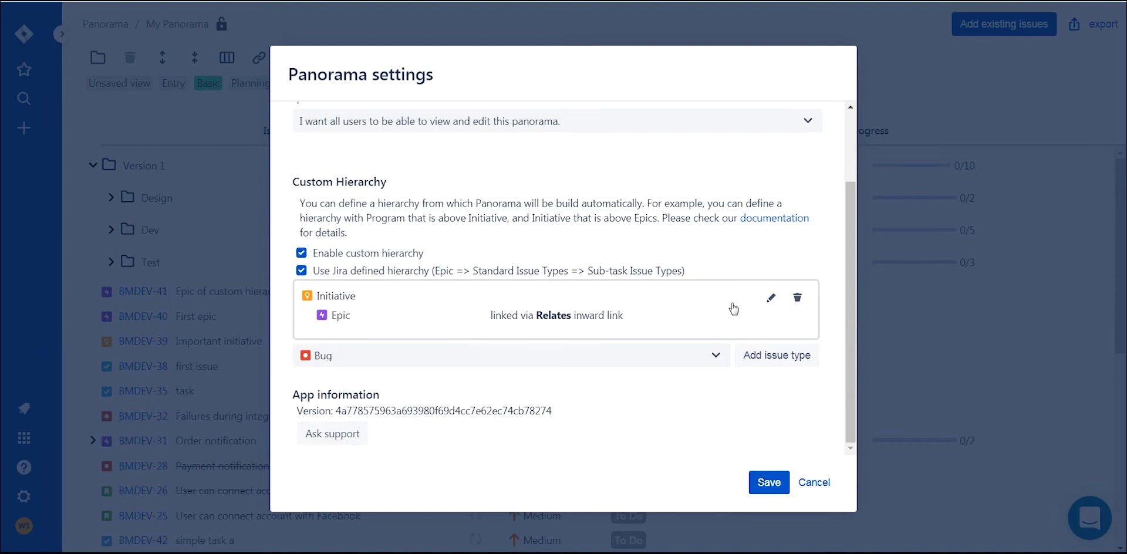
left_click(768, 482)
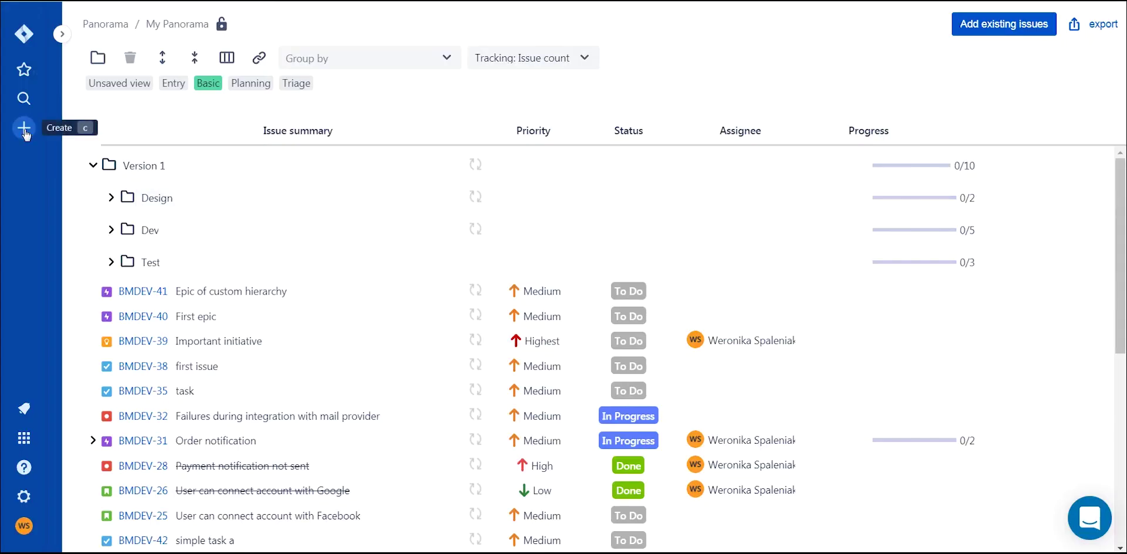
Step: Create a Story in the DEV - Blue Mountain Coffee House project with the summary "Users can pay via Blik"
left_click(24, 129)
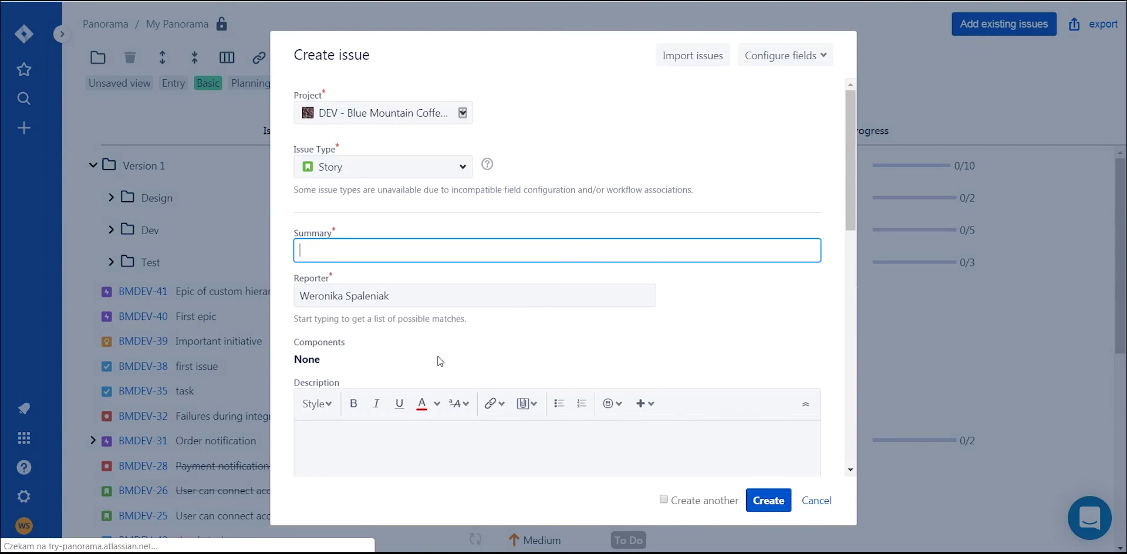
type("Users")
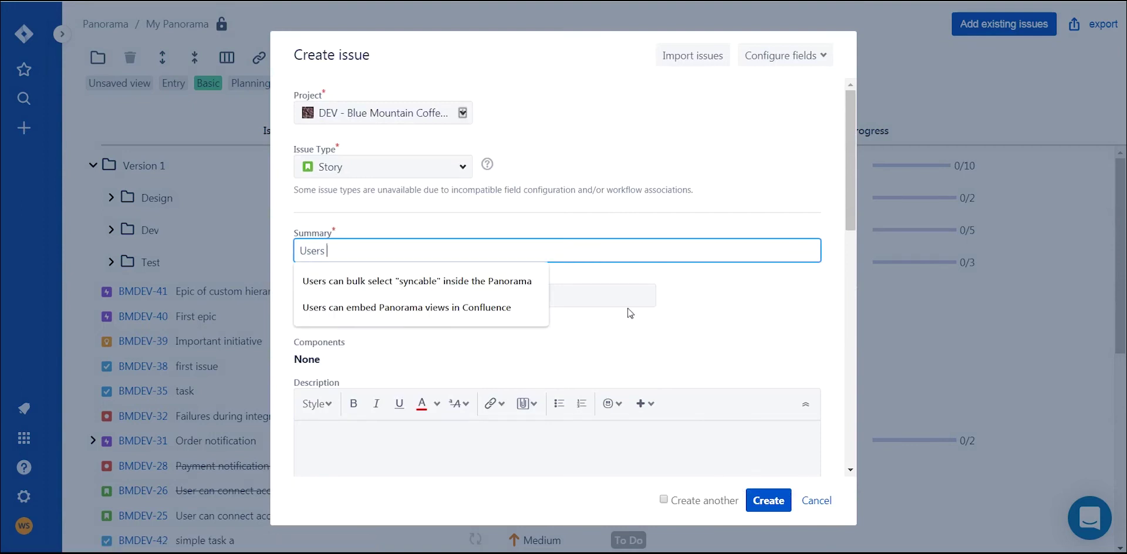
type(" can pay via Blik")
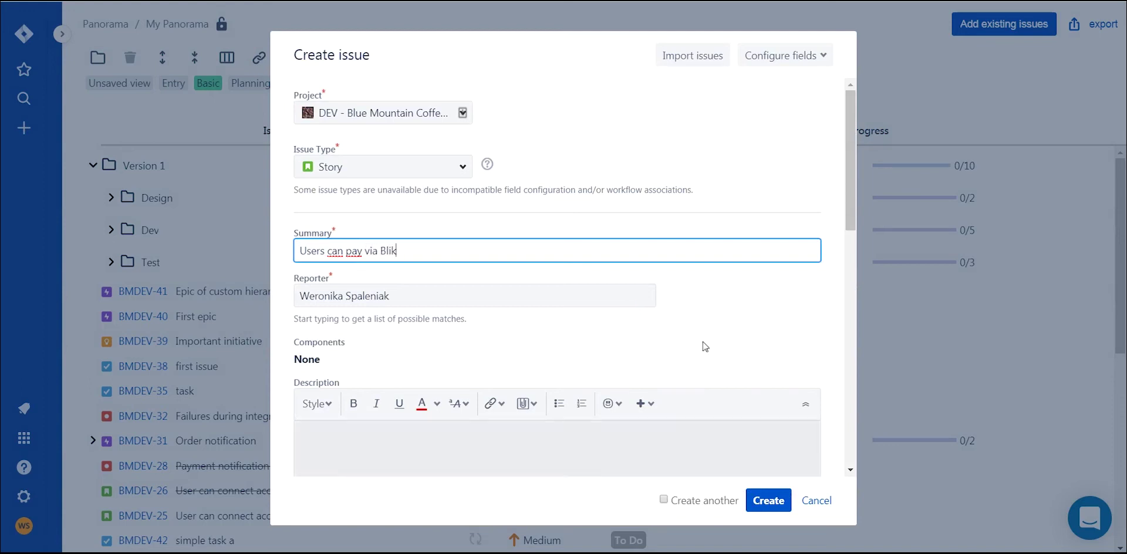
left_click(773, 500)
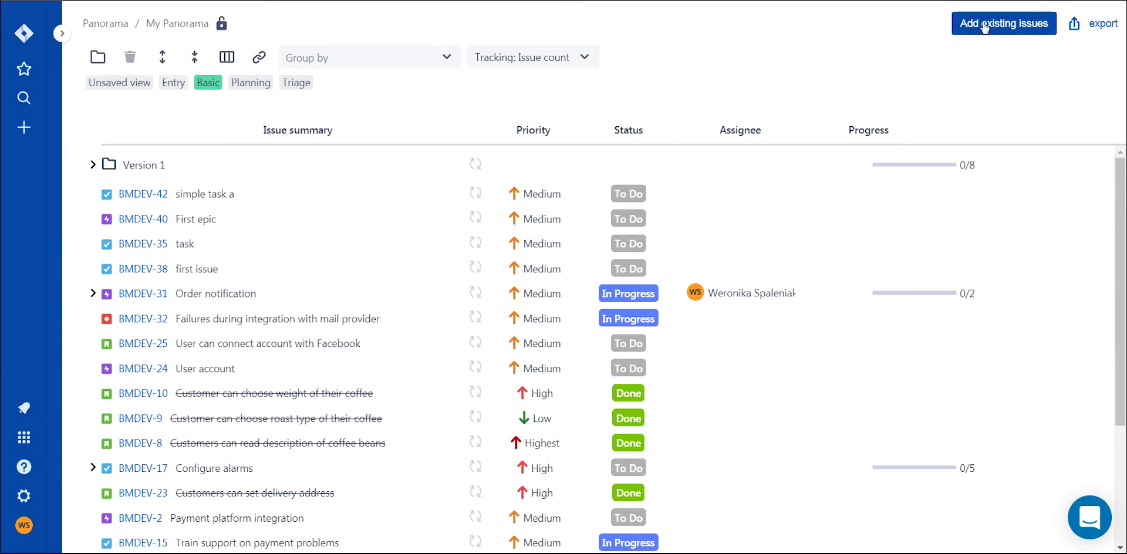
Step: Filter the existing issues with the JQL "Epic Link"=BMDEV-27 and insert the matching issues as a JQL node
left_click(984, 26)
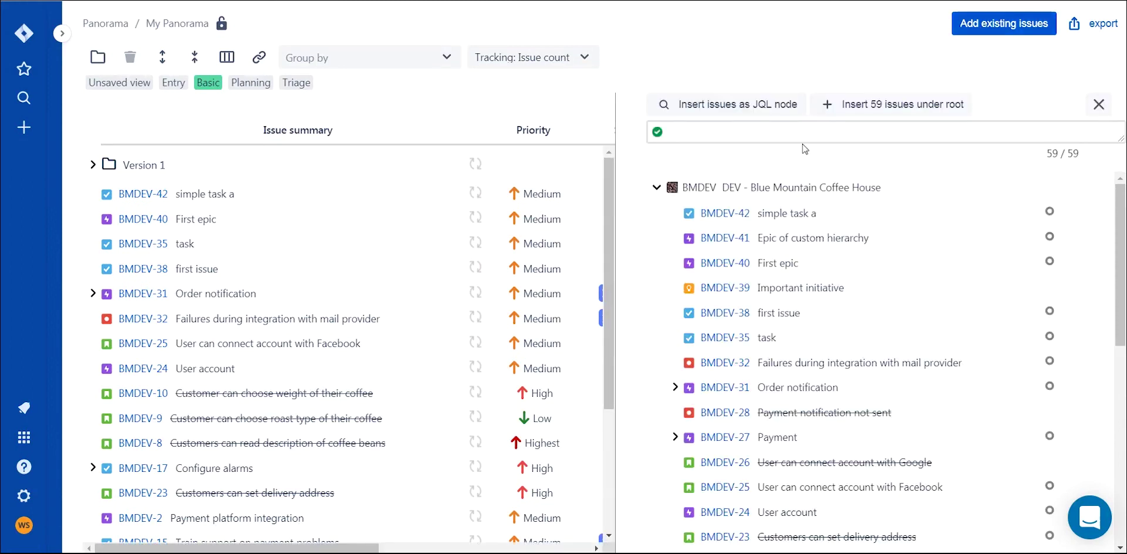
left_click(781, 137)
type("epic")
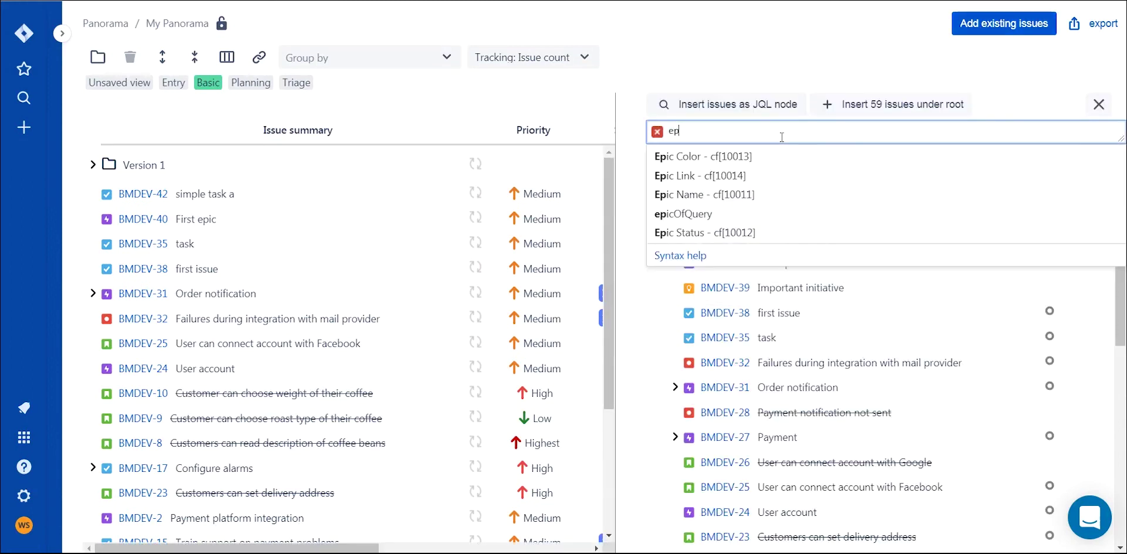
left_click(750, 177)
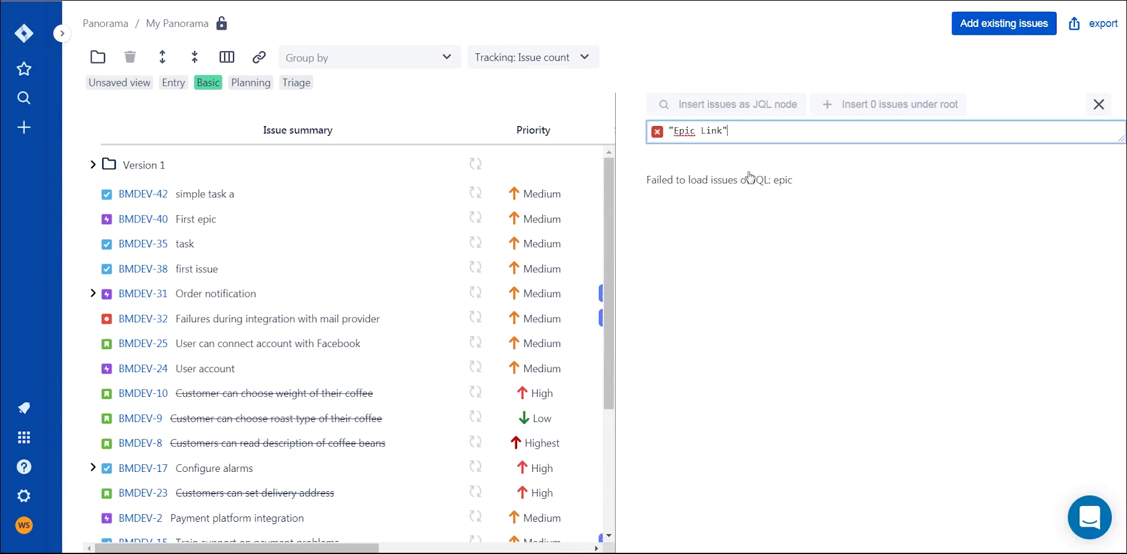
type("=pay")
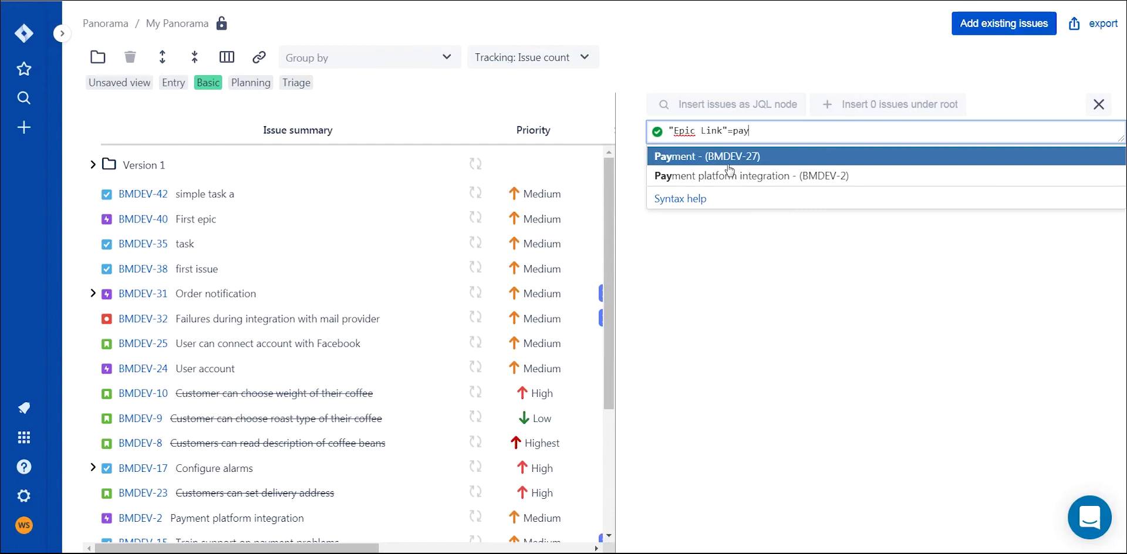
left_click(726, 156)
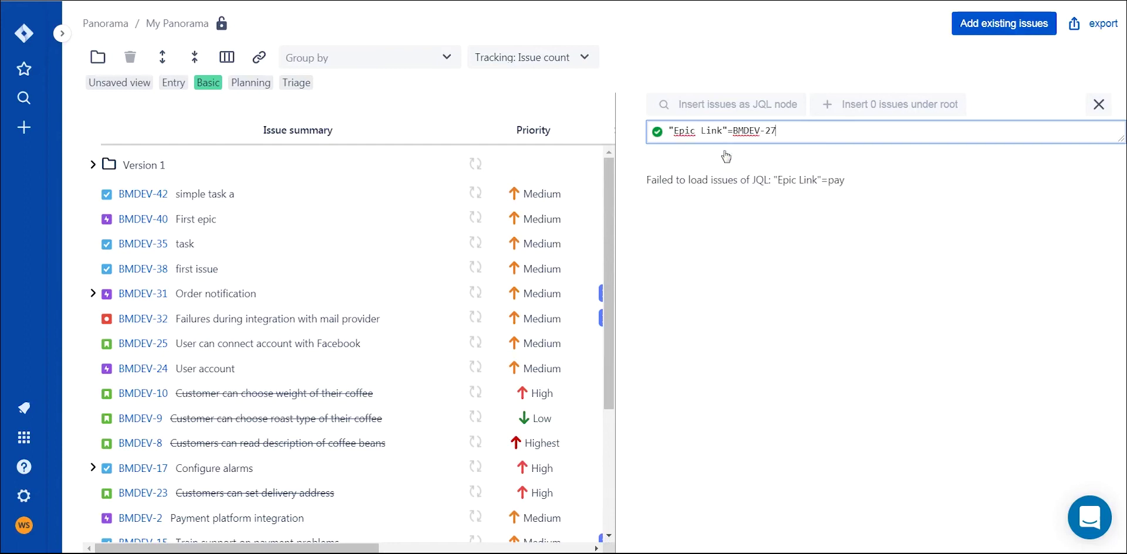
left_click(712, 112)
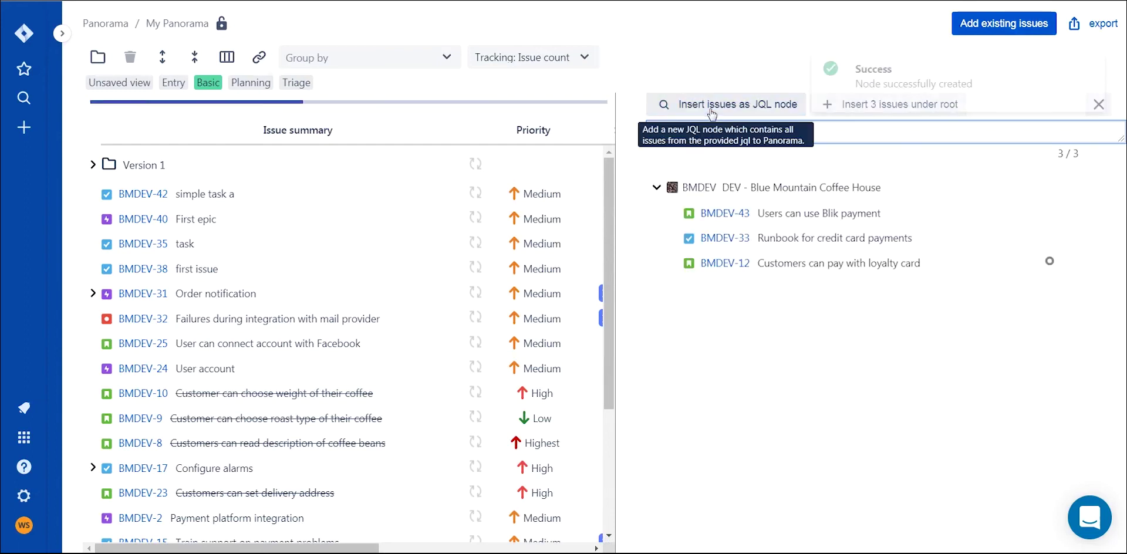
Step: Expand the Dev directory inside Version 1 and turn on synchronisation for it
left_click(92, 166)
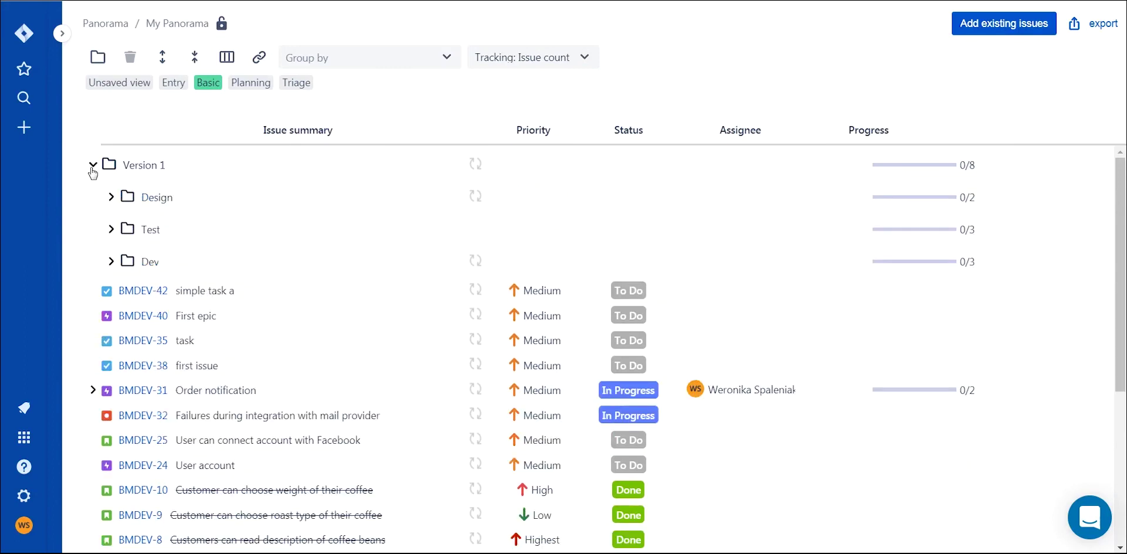
left_click(112, 262)
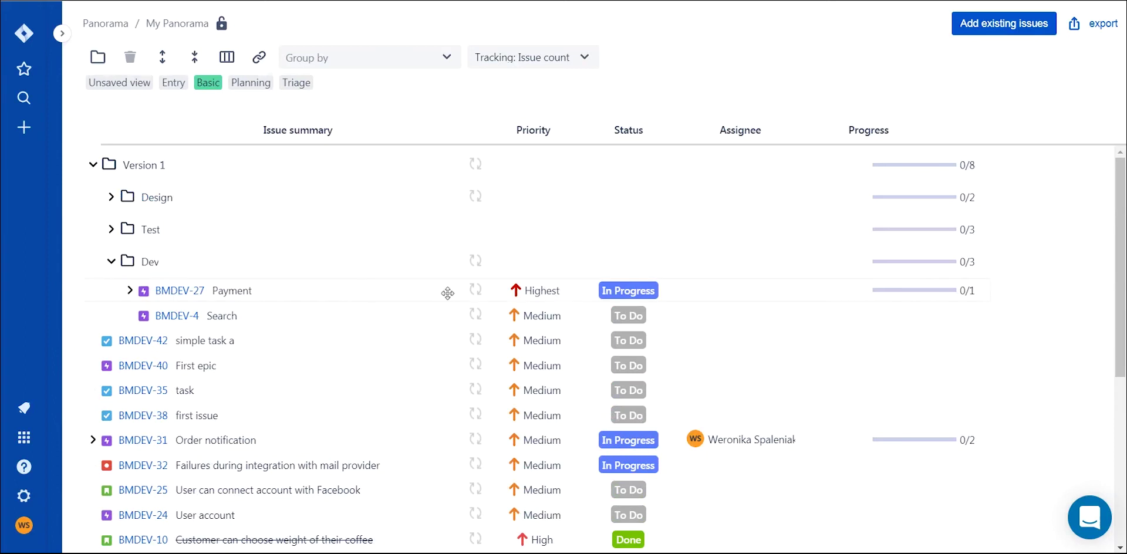
left_click(475, 261)
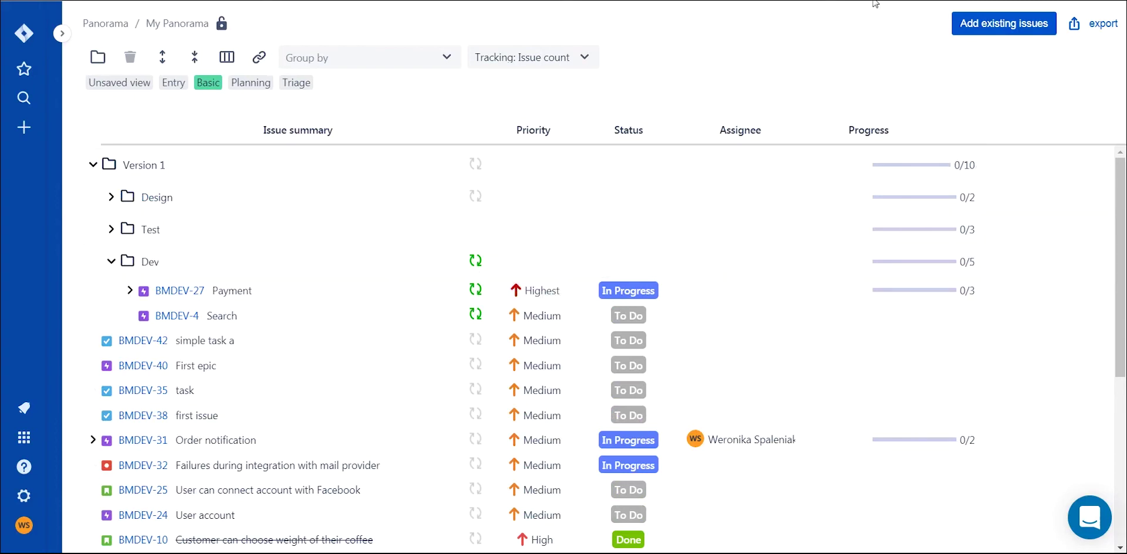
Step: Bring the existing issue BMDEV-43 "Users can use Blik payment" from the issue search into the panorama tree
left_click(1003, 23)
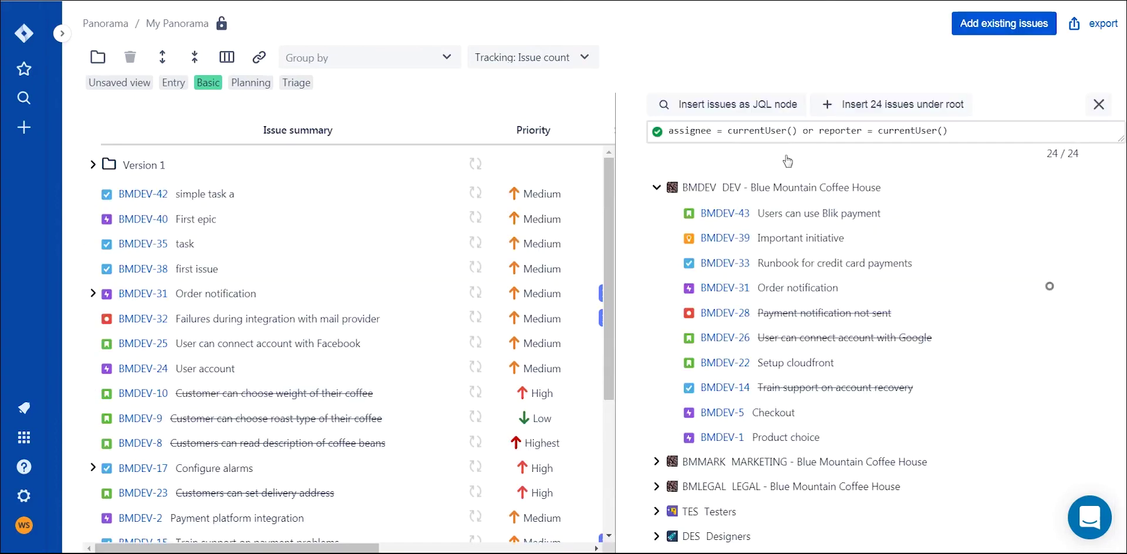
left_click_drag(770, 213, 382, 149)
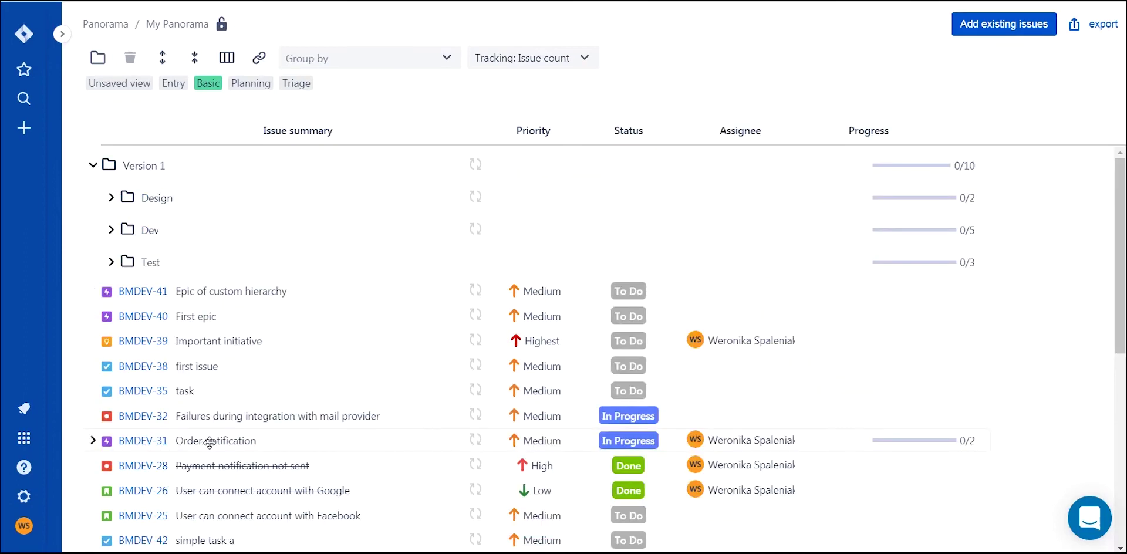
Step: Set the status of BMDEV-31 "Order notification" to Done and close the issue details
left_click(292, 441)
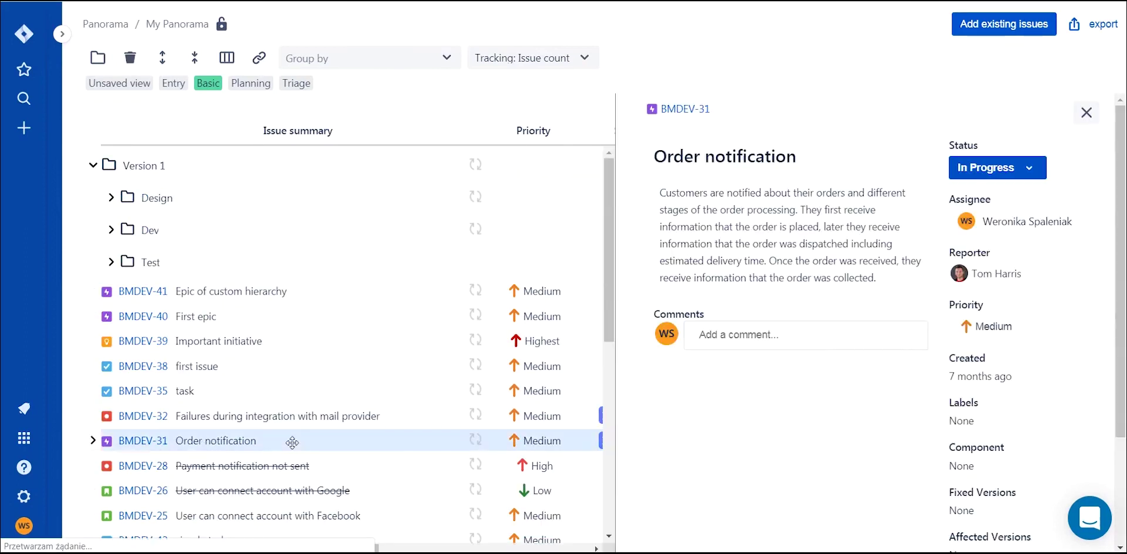
left_click(1033, 173)
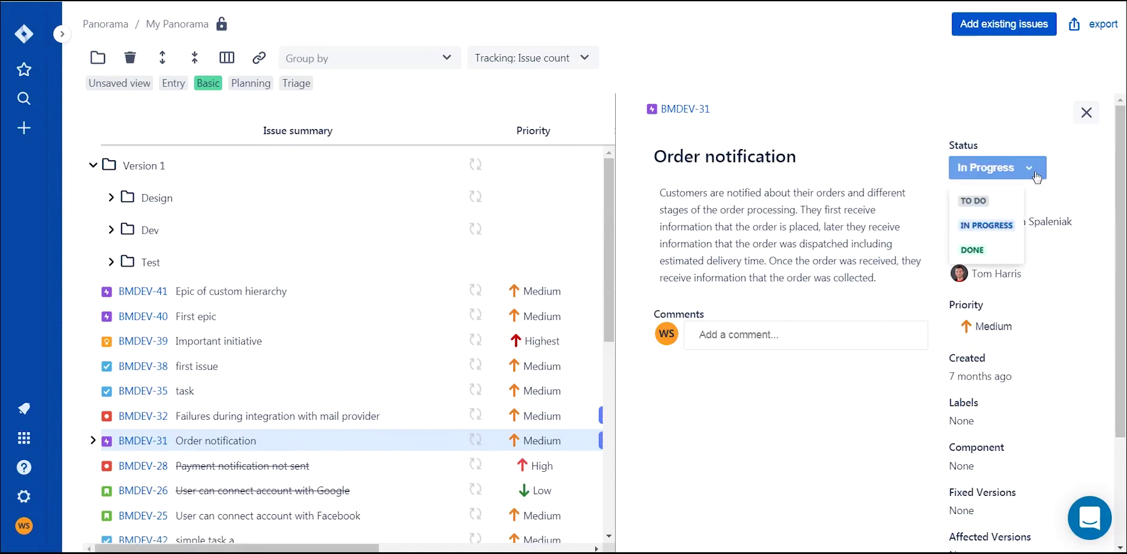
left_click(973, 250)
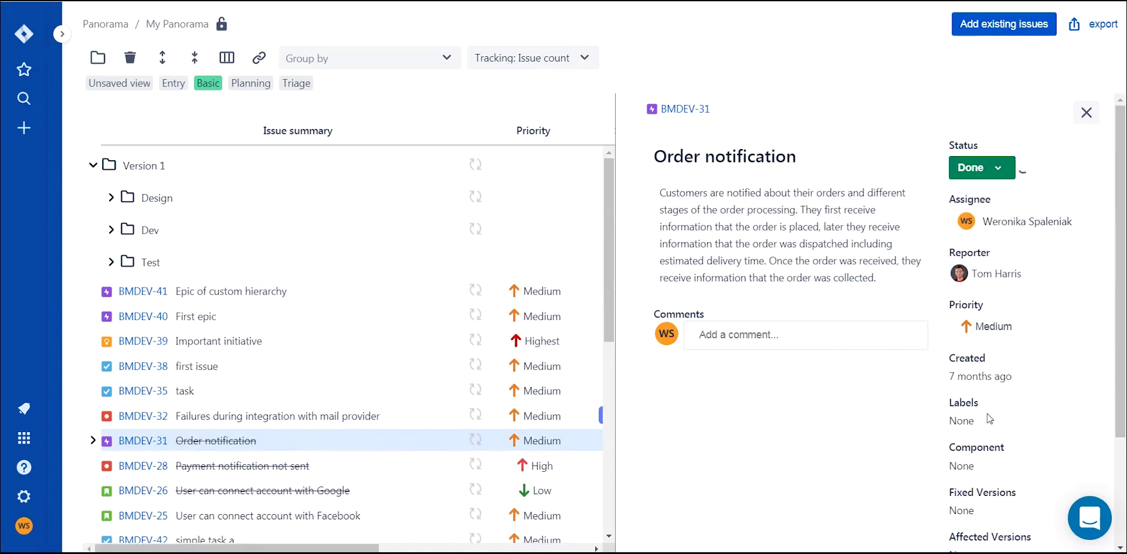
left_click(1082, 112)
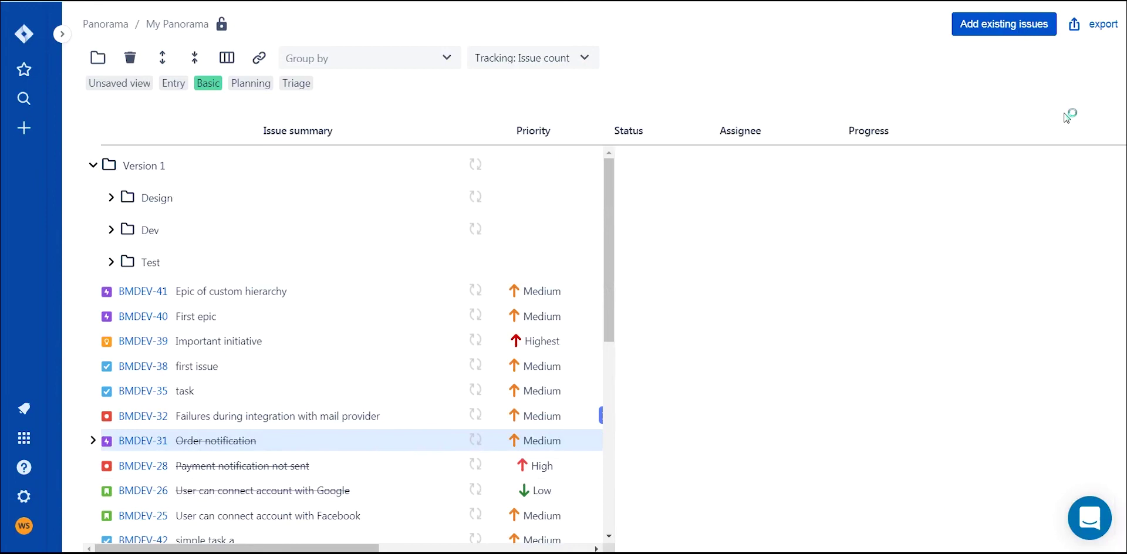
Step: Set BMDEV-21 "Setup service desk for support" to In Progress with High priority, assign it to the current user, and close its details
scroll(306, 458, "down", 4)
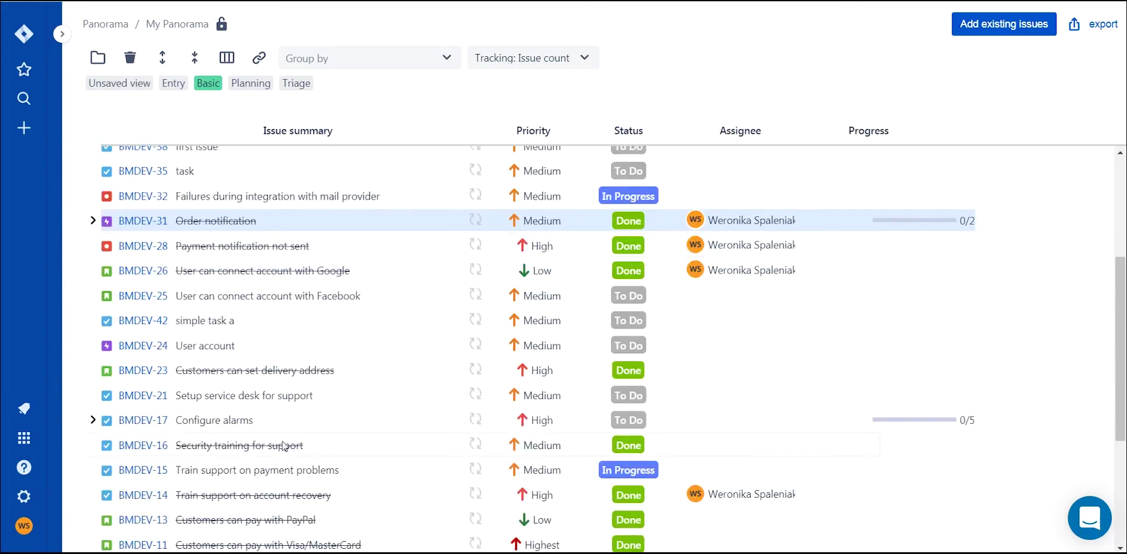
left_click(293, 394)
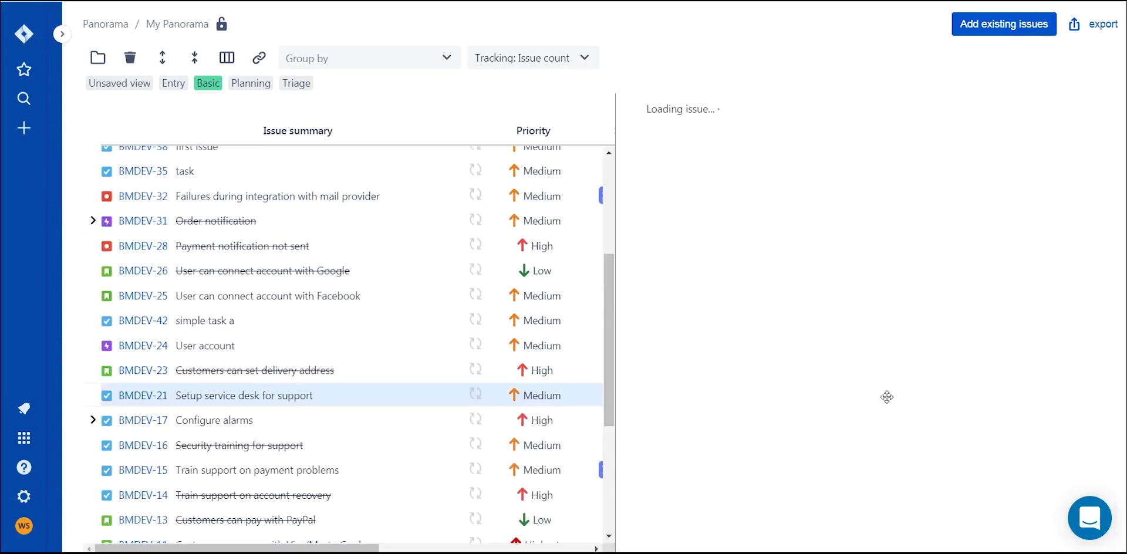
left_click(983, 168)
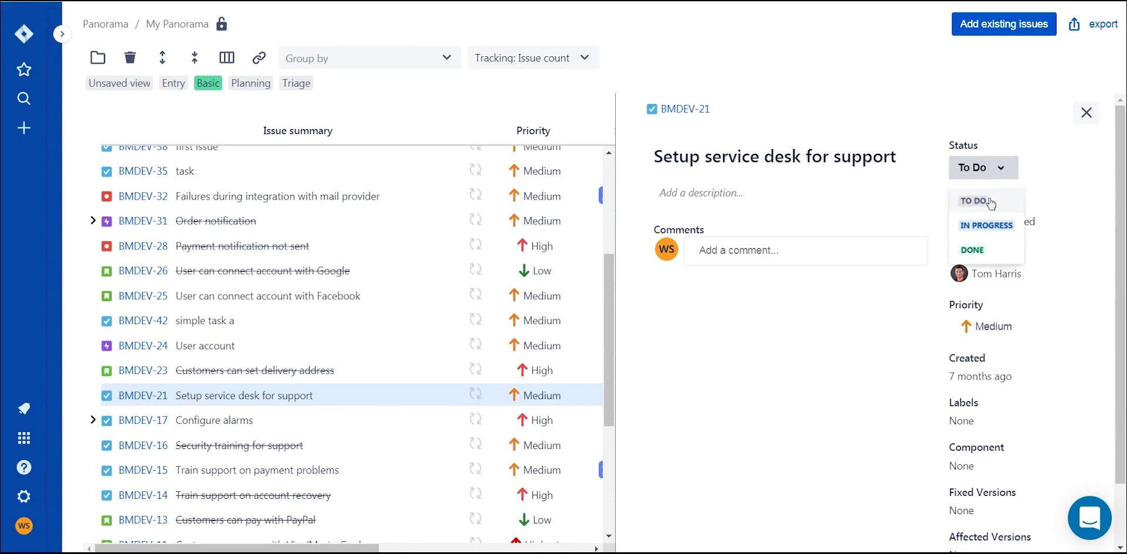
left_click(983, 217)
left_click(983, 325)
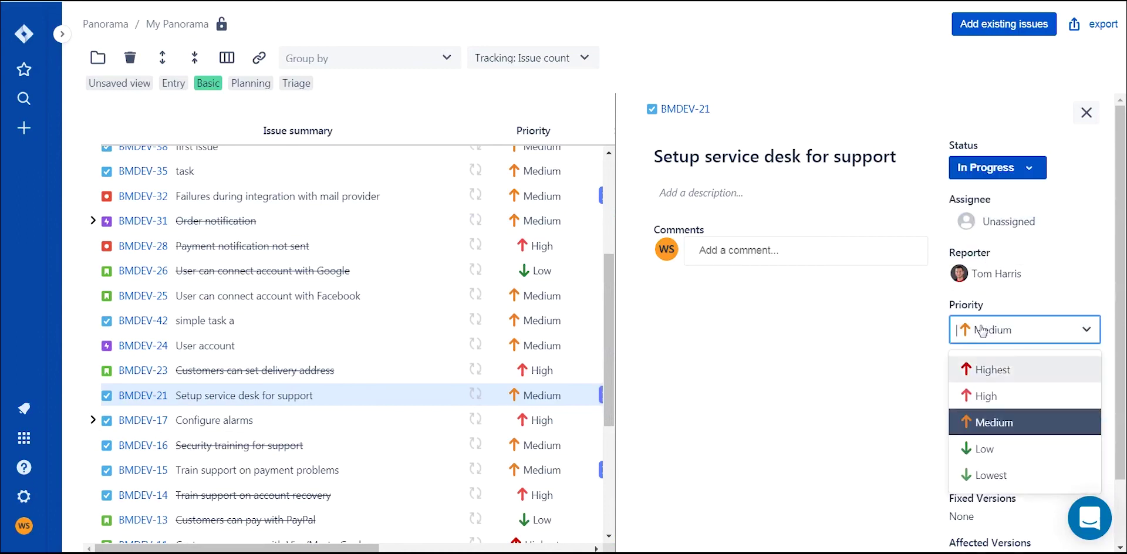
left_click(979, 395)
left_click(1008, 222)
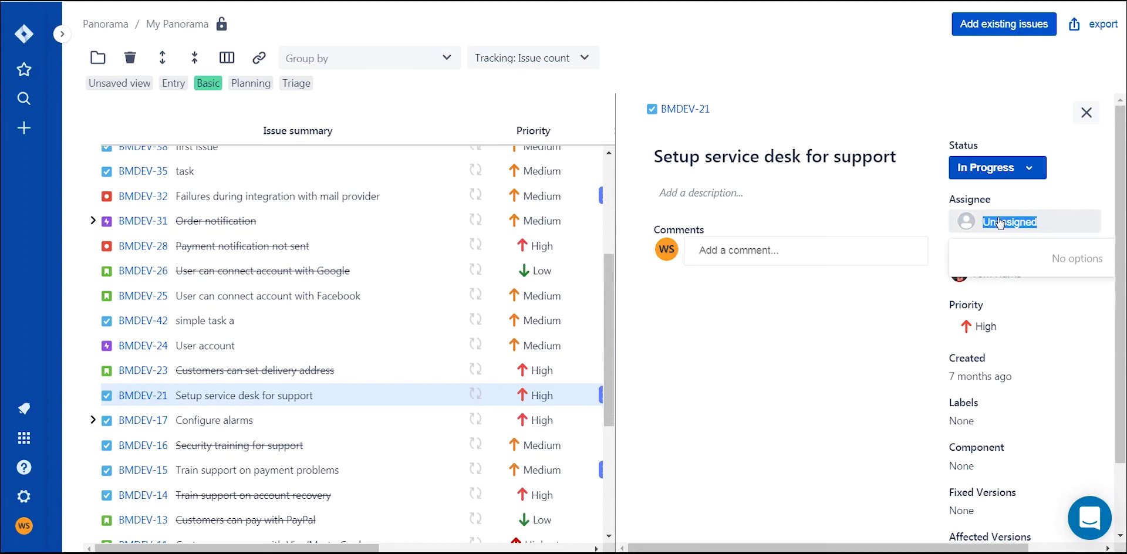
key("Escape")
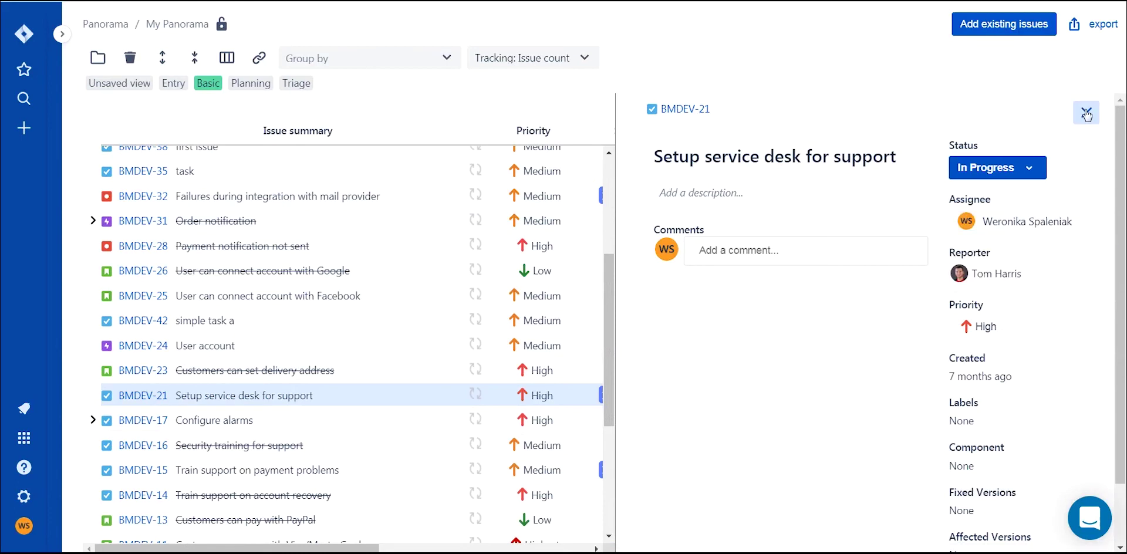
left_click(1086, 113)
Step: View the details of the epic BMDEV-4 "Search" and close them
scroll(461, 413, "down", 4)
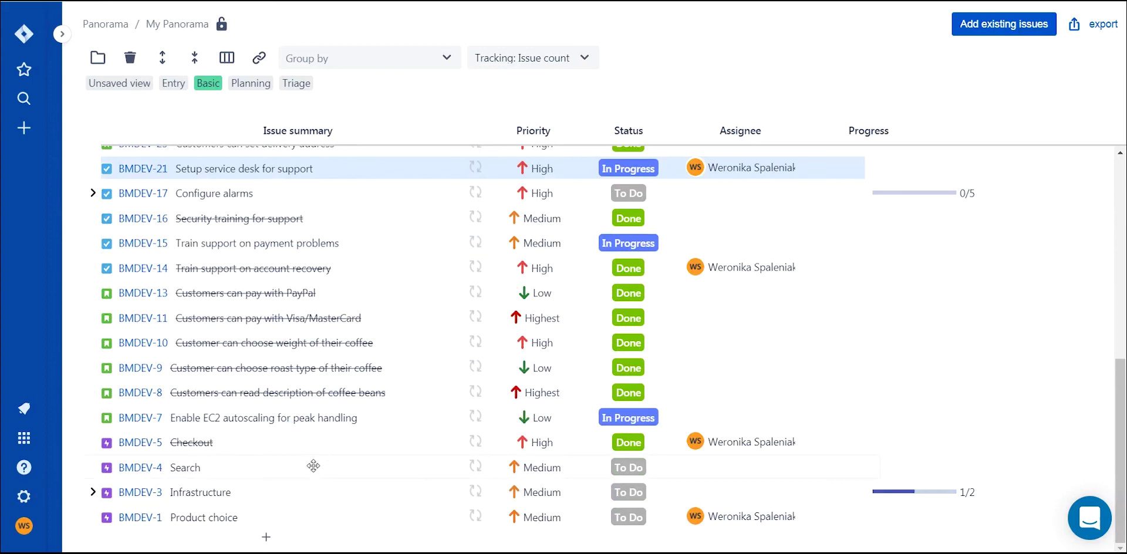
left_click(313, 466)
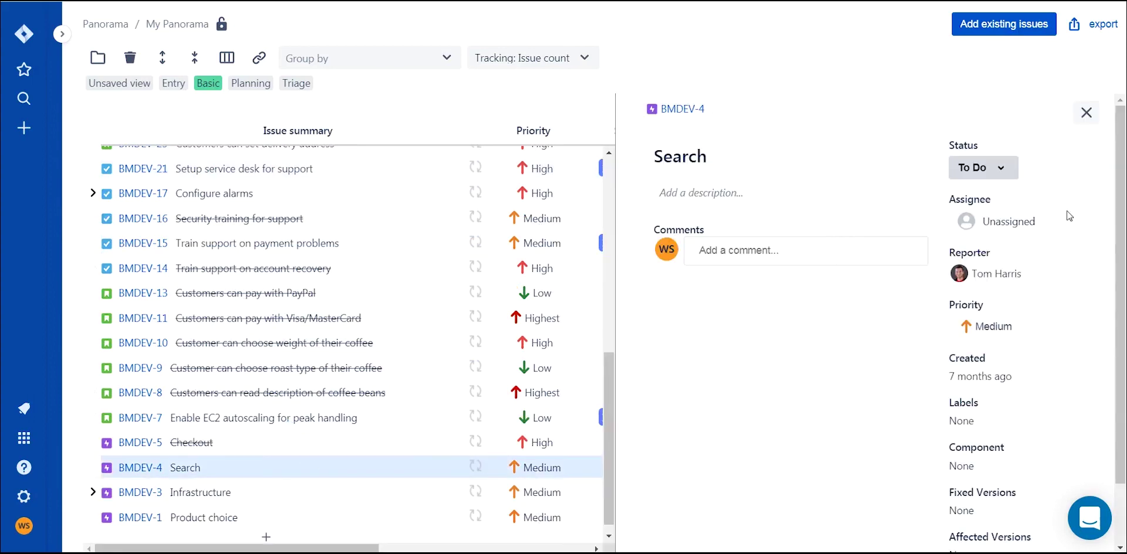
left_click(1085, 112)
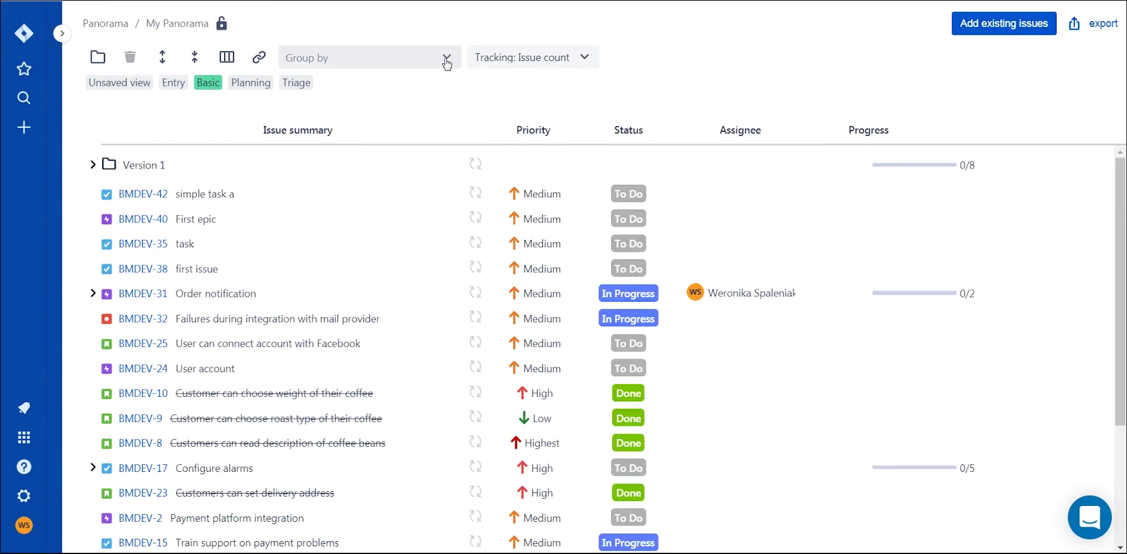
Step: Group the panorama issues by Status and then by Assignee
left_click(446, 64)
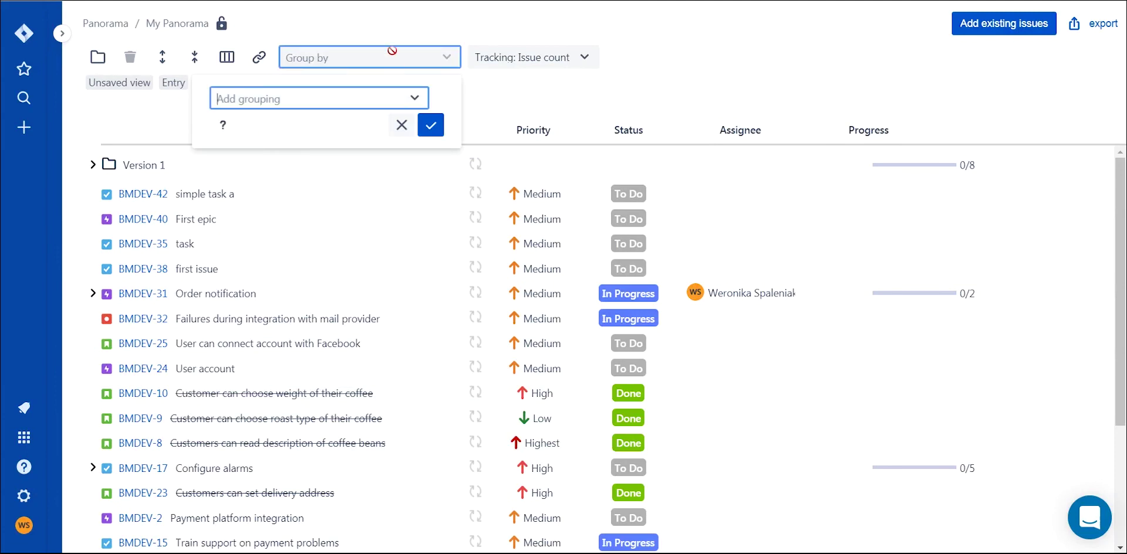
type("stat")
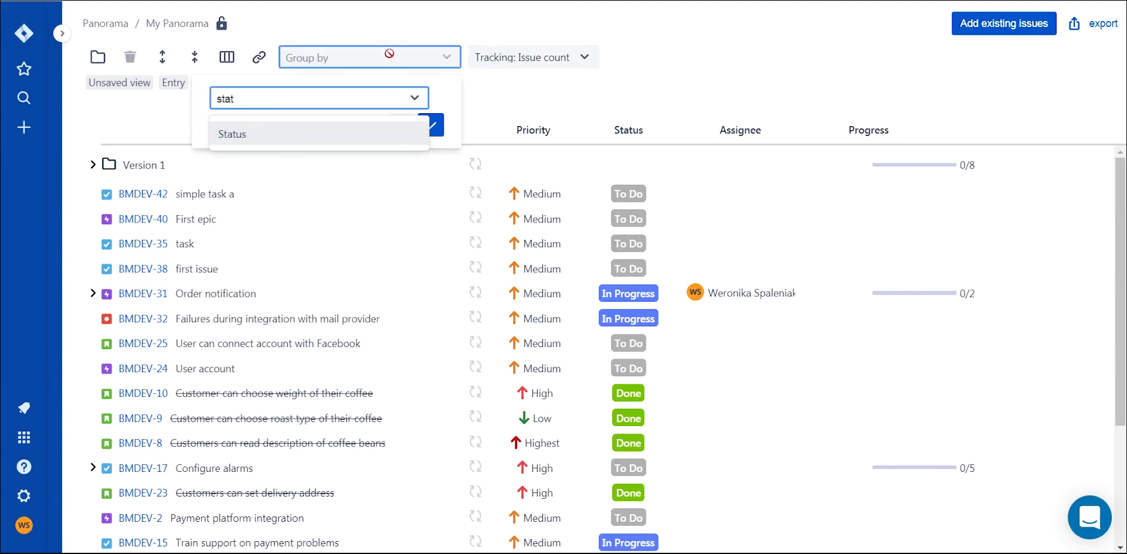
left_click(329, 140)
left_click(322, 123)
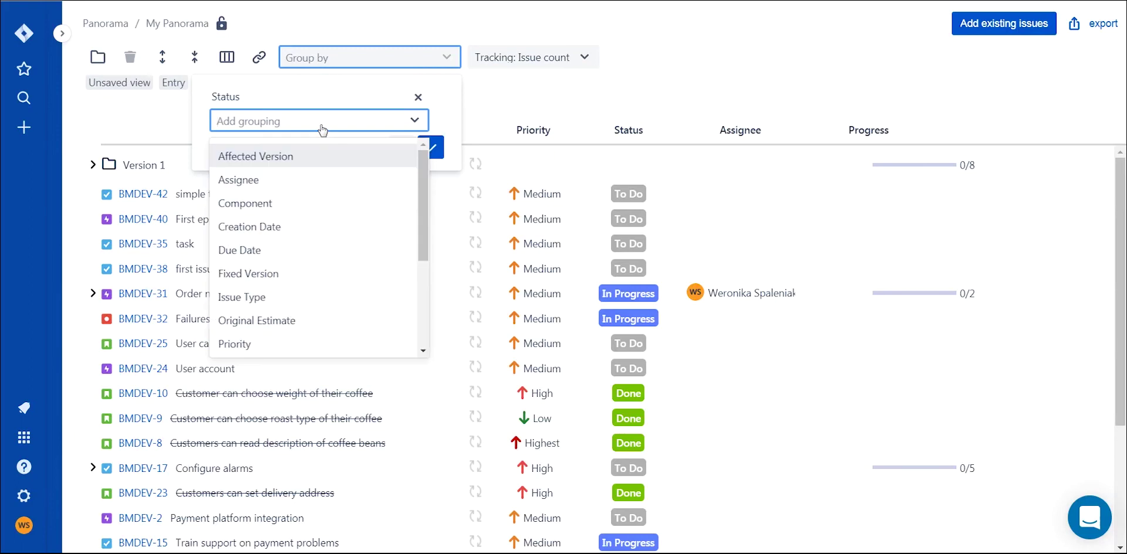
type("as")
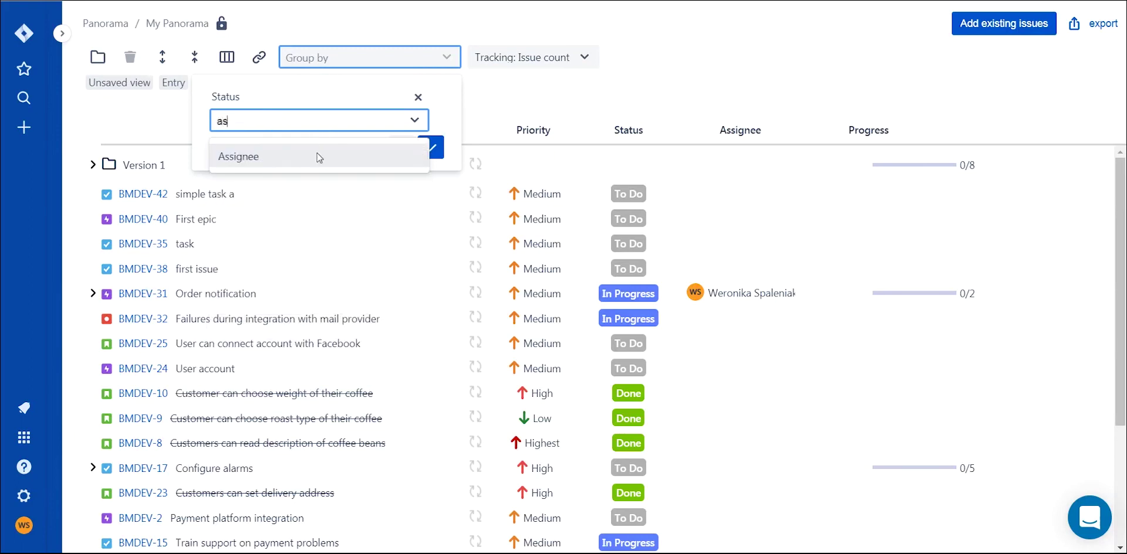
left_click(317, 157)
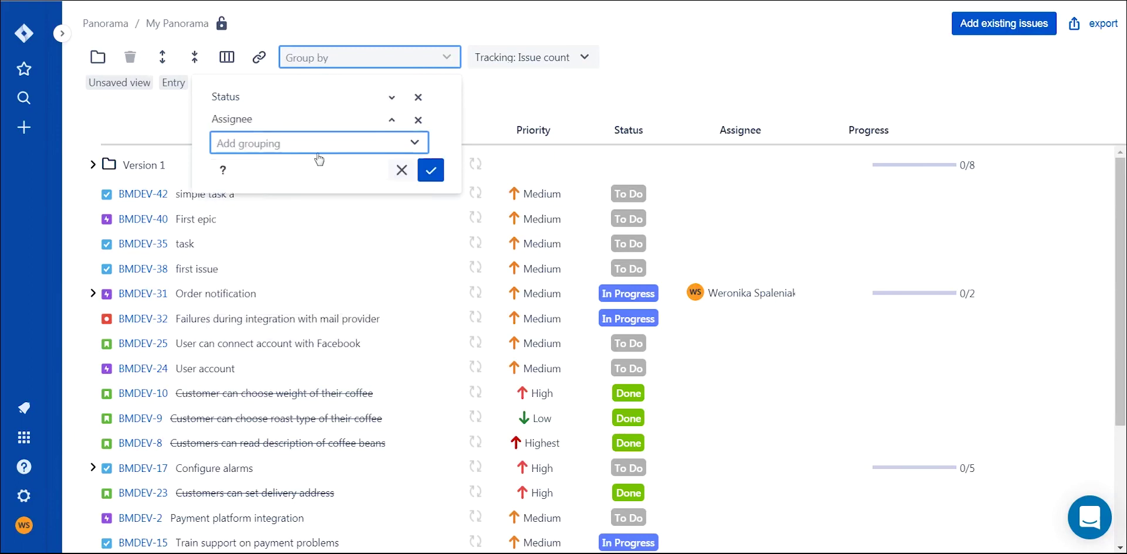
left_click(430, 170)
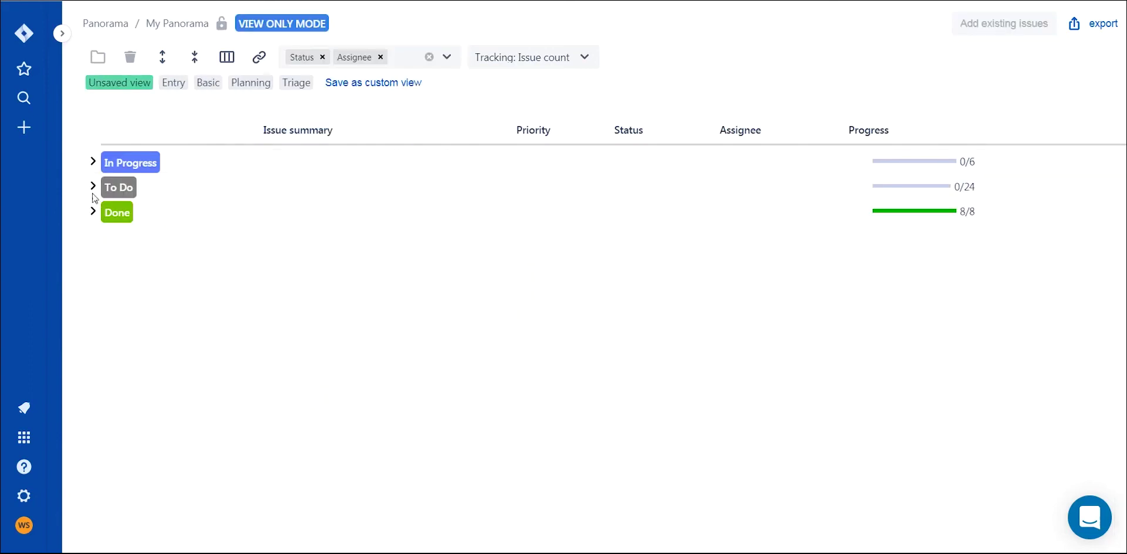
Step: Expand the In Progress and To Do groups to view their assignees, and clear the grouping
left_click(93, 162)
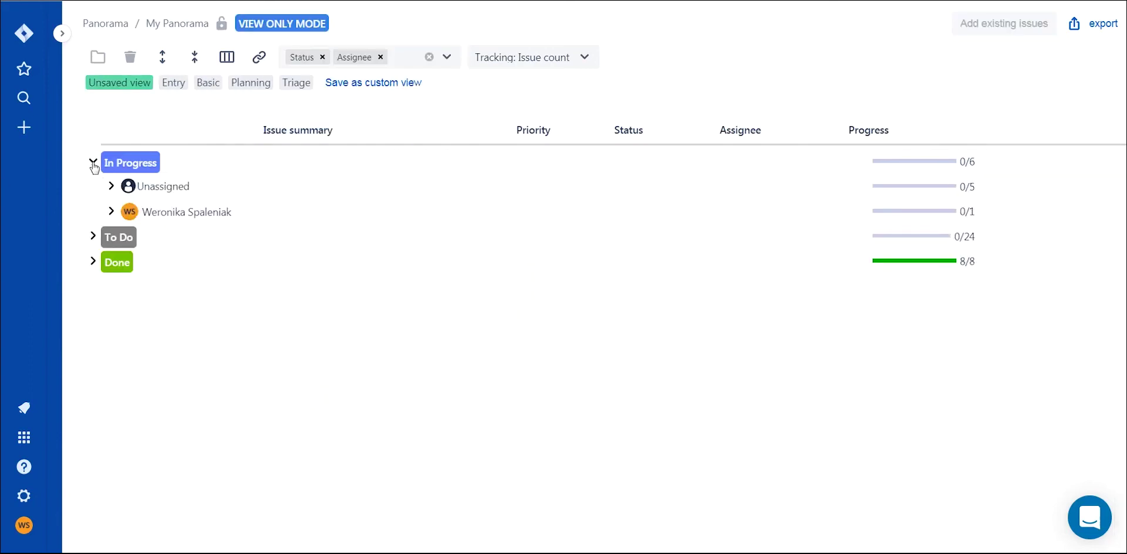
left_click(95, 242)
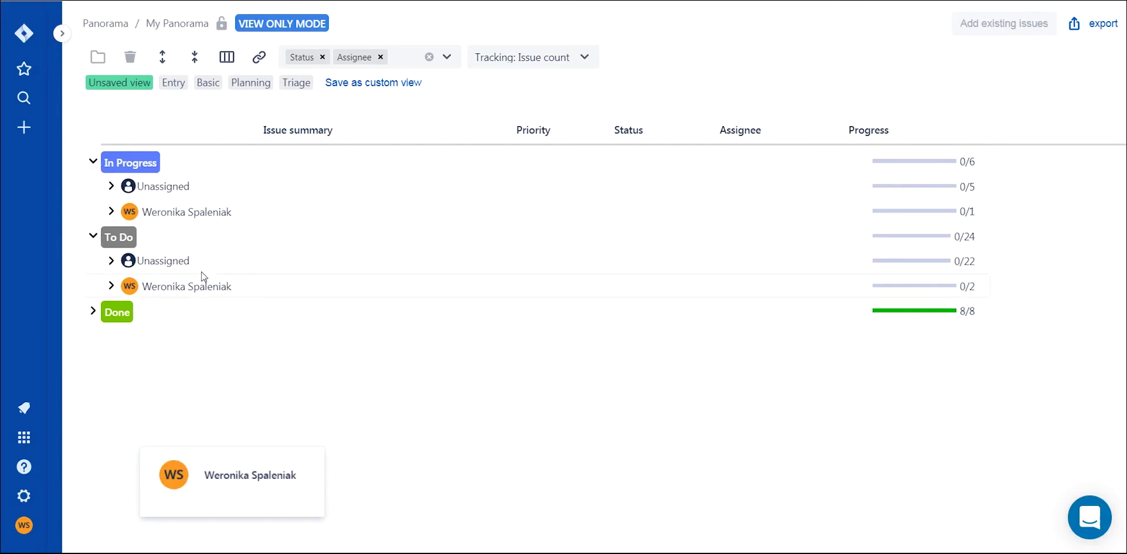
left_click(429, 59)
Step: Browse the fields available for grouping the panorama issues
left_click(443, 59)
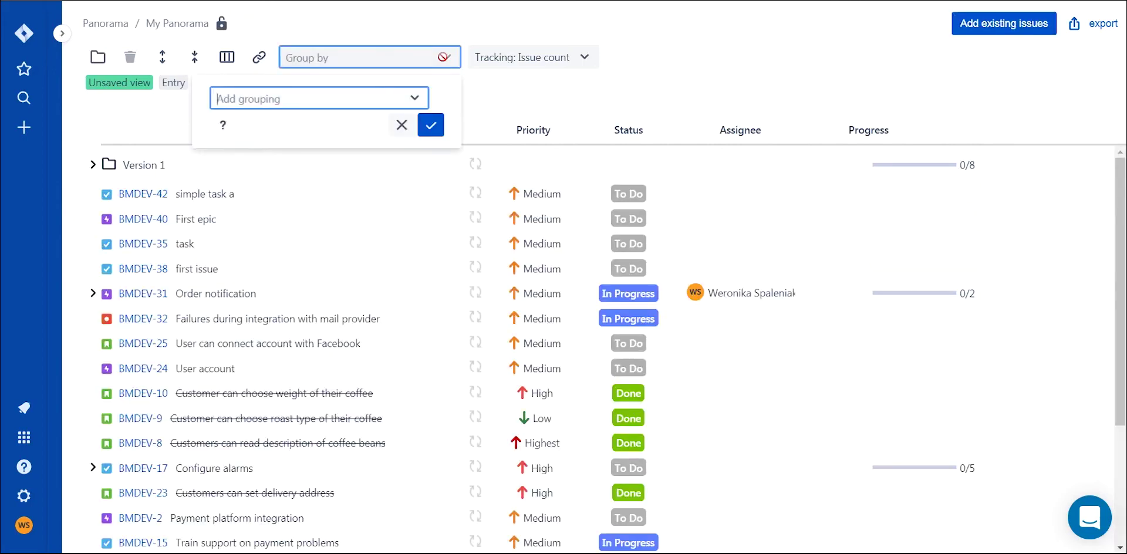
left_click(413, 99)
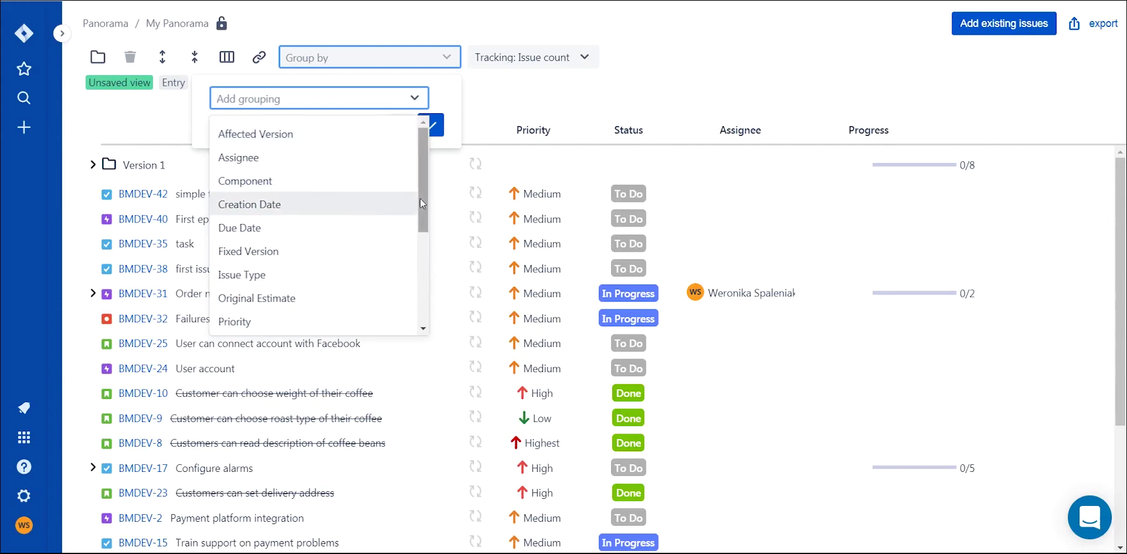
left_click_drag(420, 199, 425, 286)
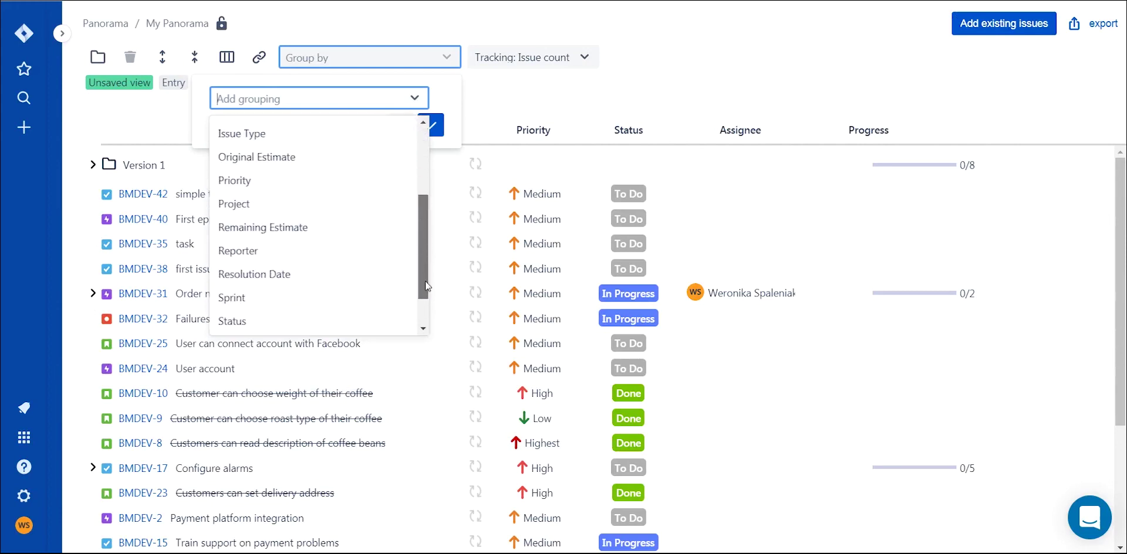
left_click_drag(425, 286, 426, 312)
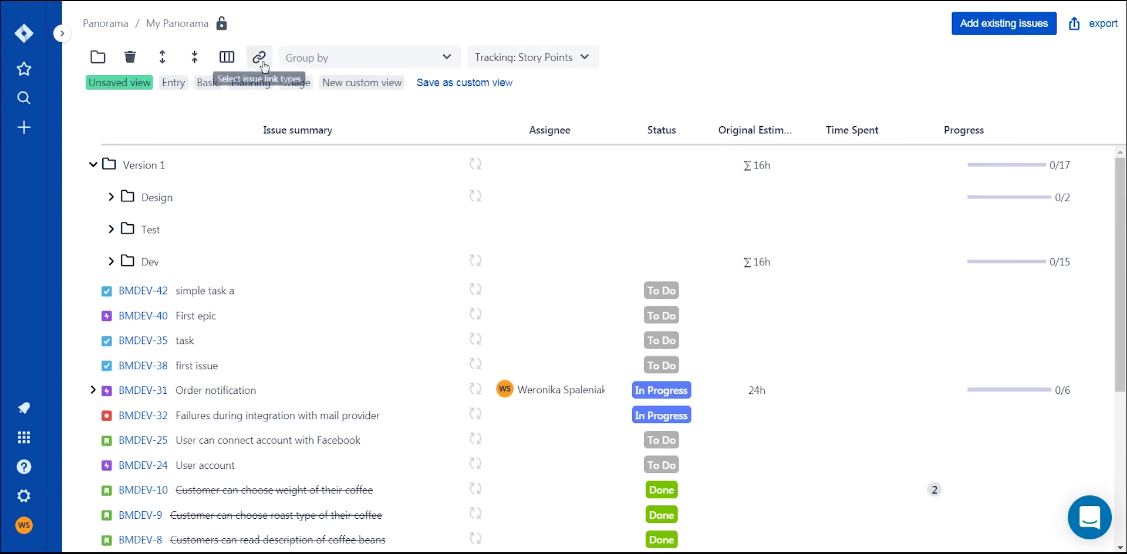
Step: Include issues linked by "blocks" and "is blocked by" in the panorama, and expand the Dev directory and its Payment epic
left_click(261, 62)
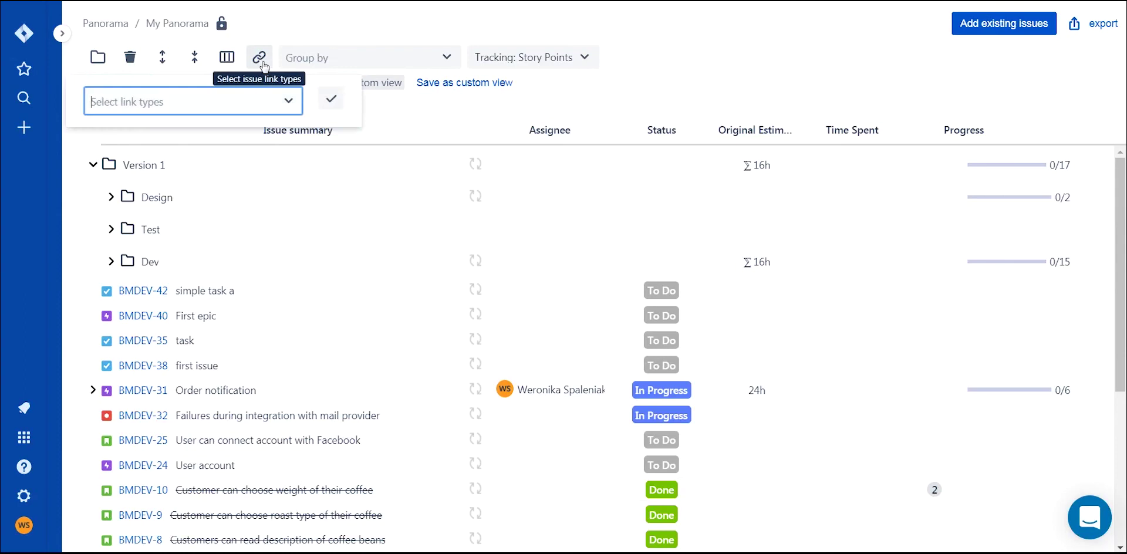
left_click(288, 102)
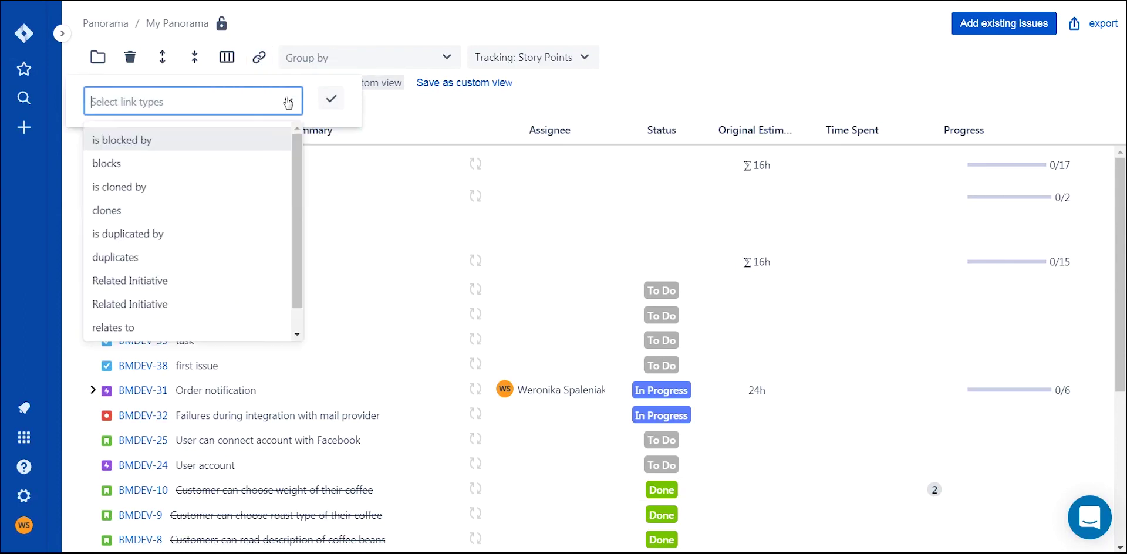
left_click(195, 166)
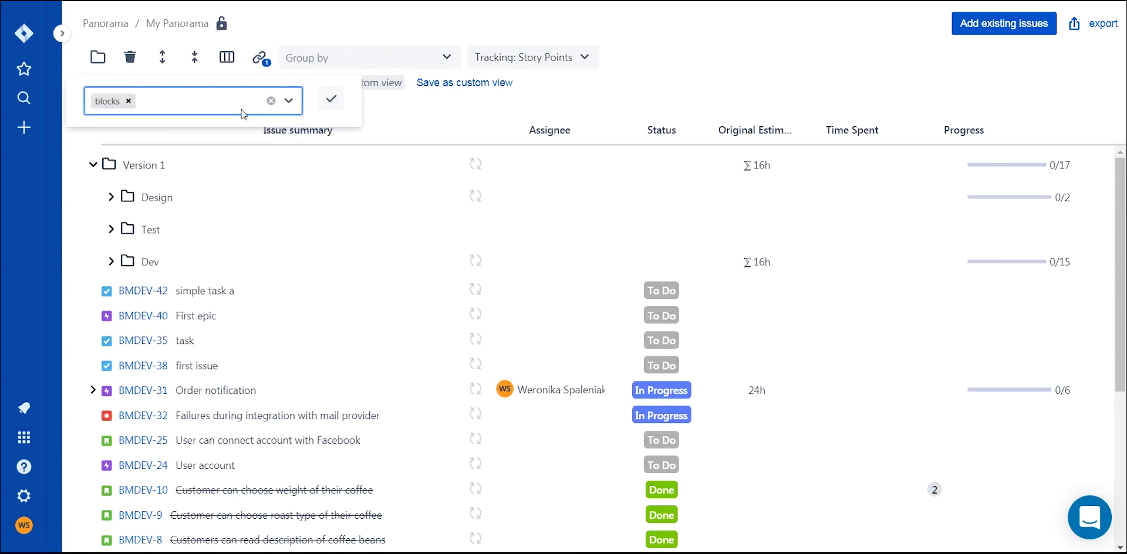
type("blo")
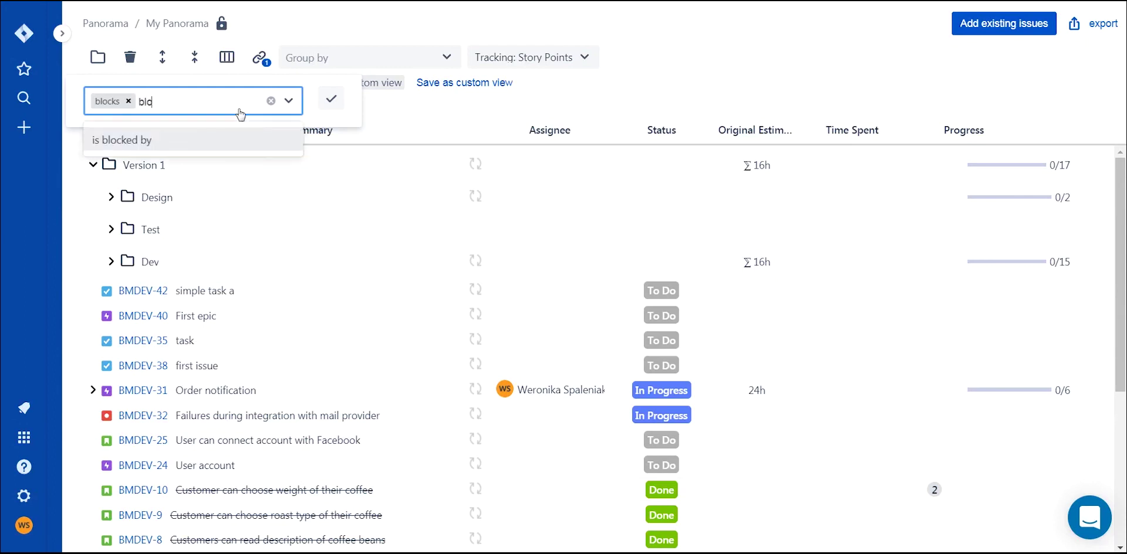
left_click(206, 140)
left_click(332, 101)
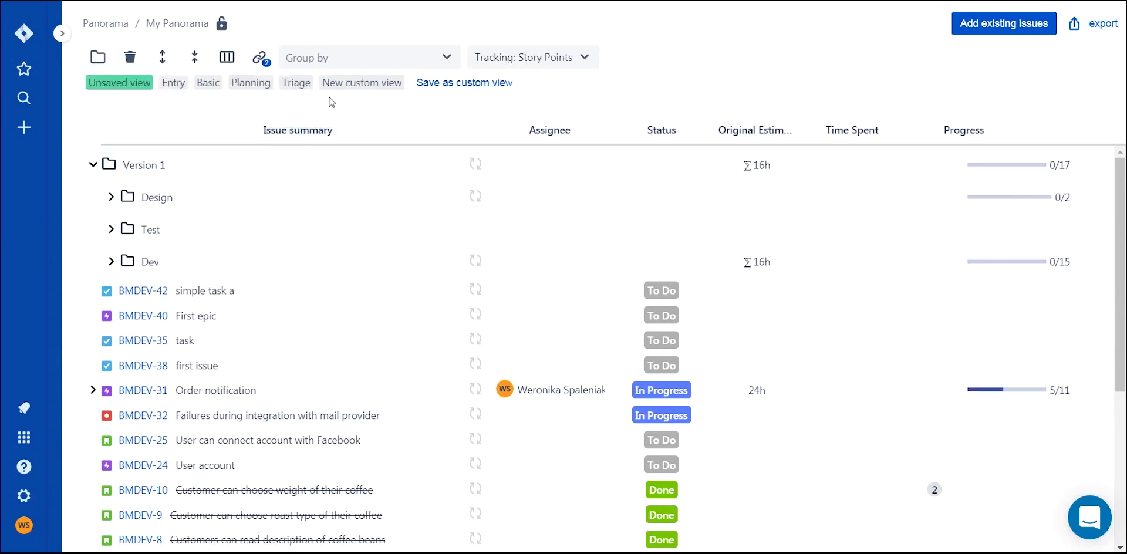
left_click(110, 262)
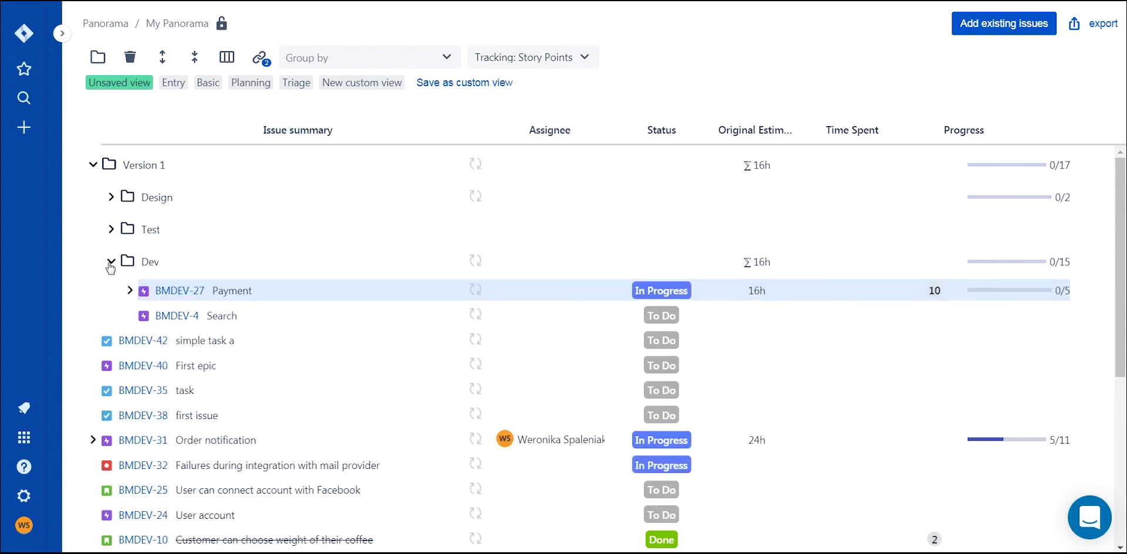
left_click(129, 291)
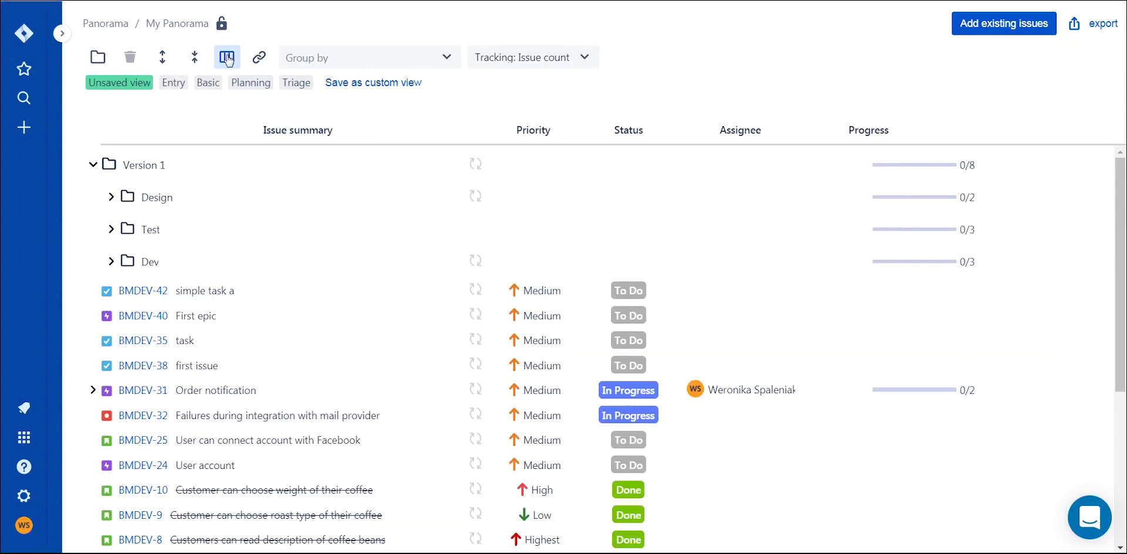
Step: Remove the Priority column from the panorama and add the Time Spent and Original Estimate columns
left_click(227, 59)
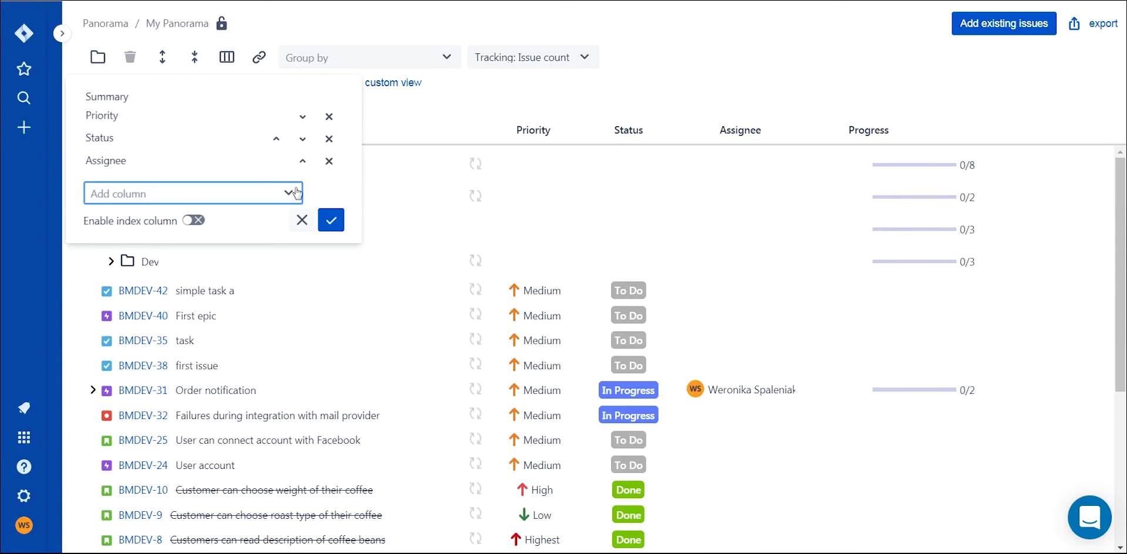
left_click(329, 117)
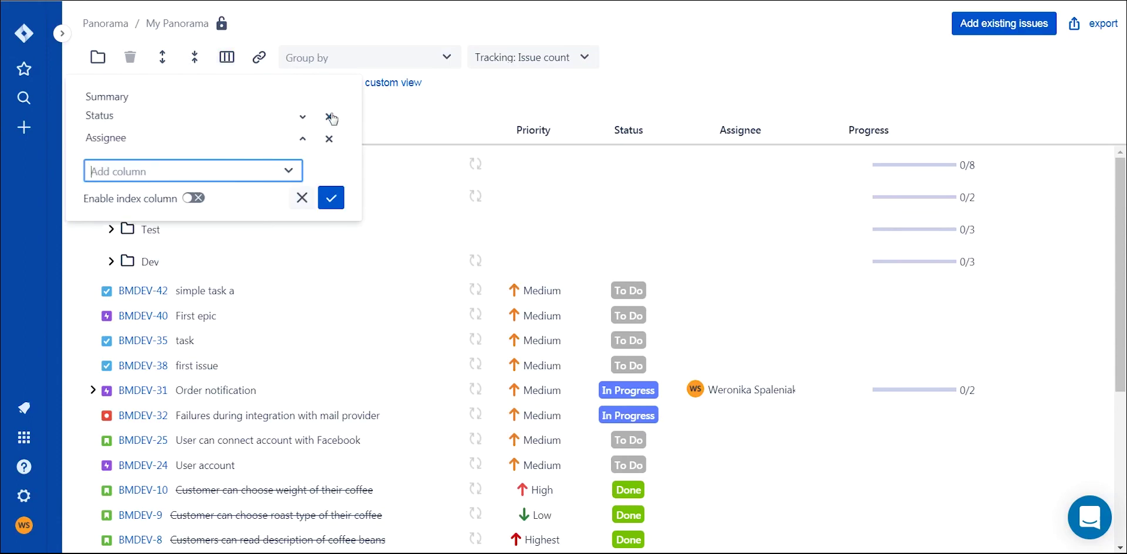
left_click(287, 175)
scroll(299, 399, "down", 10)
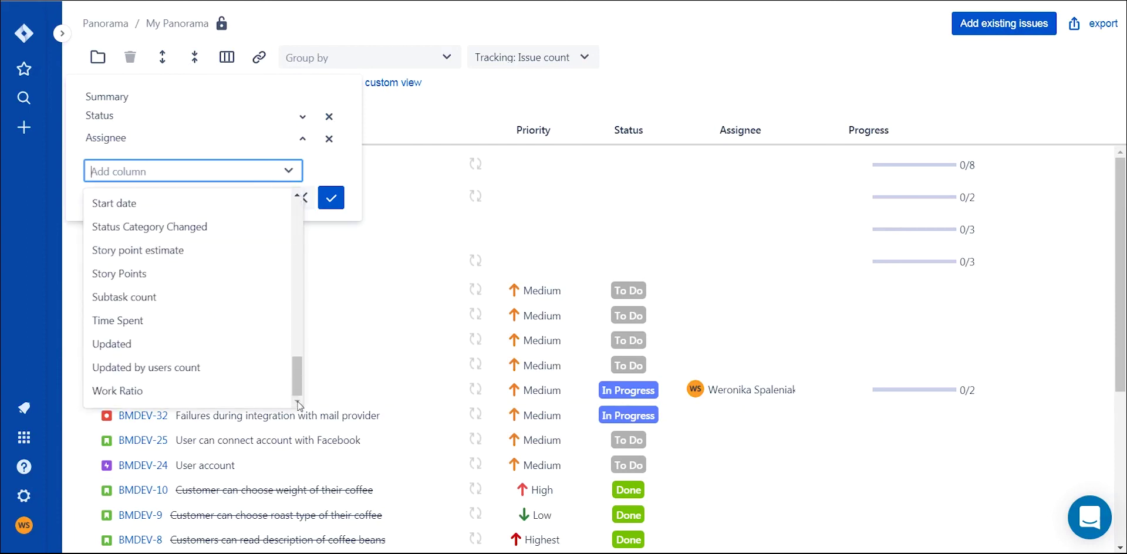
left_click(176, 320)
left_click(289, 194)
scroll(272, 317, "down", 5)
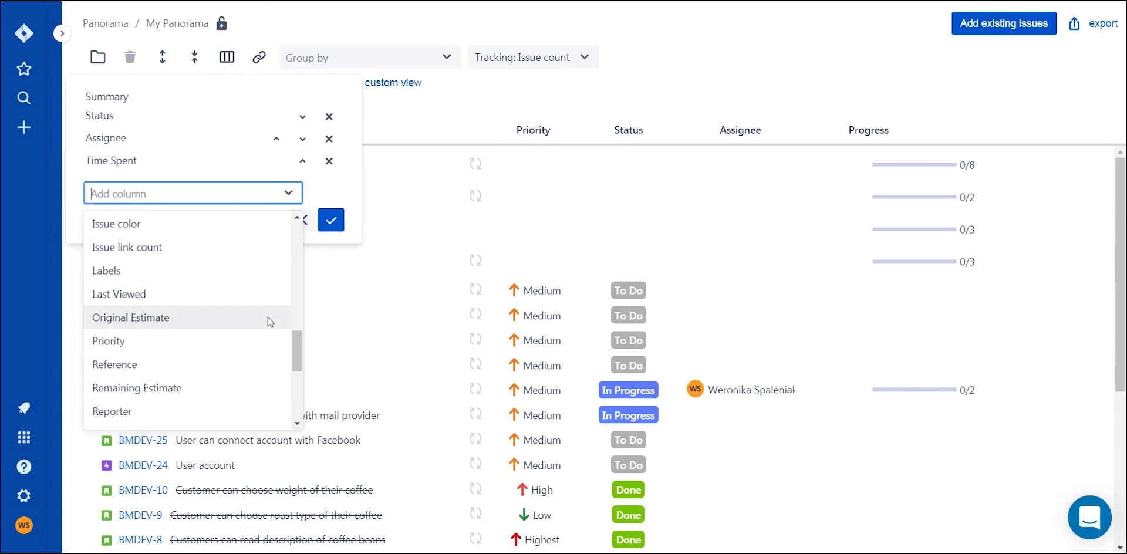
left_click(272, 319)
left_click(331, 242)
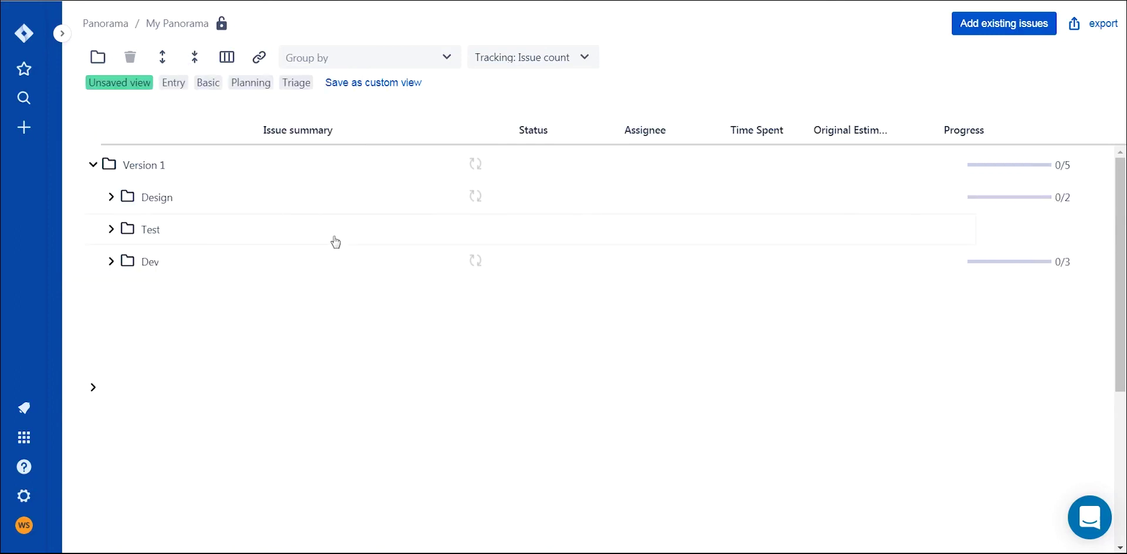
Step: Group the panorama issues by Status and set progress tracking to Story Points
left_click(448, 58)
type("sta")
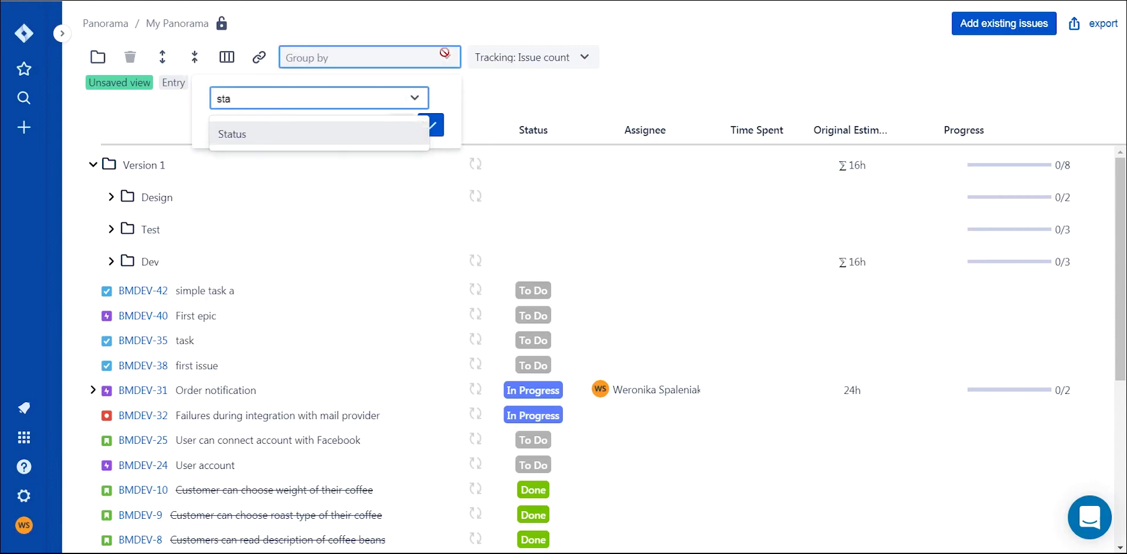
left_click(382, 135)
left_click(429, 146)
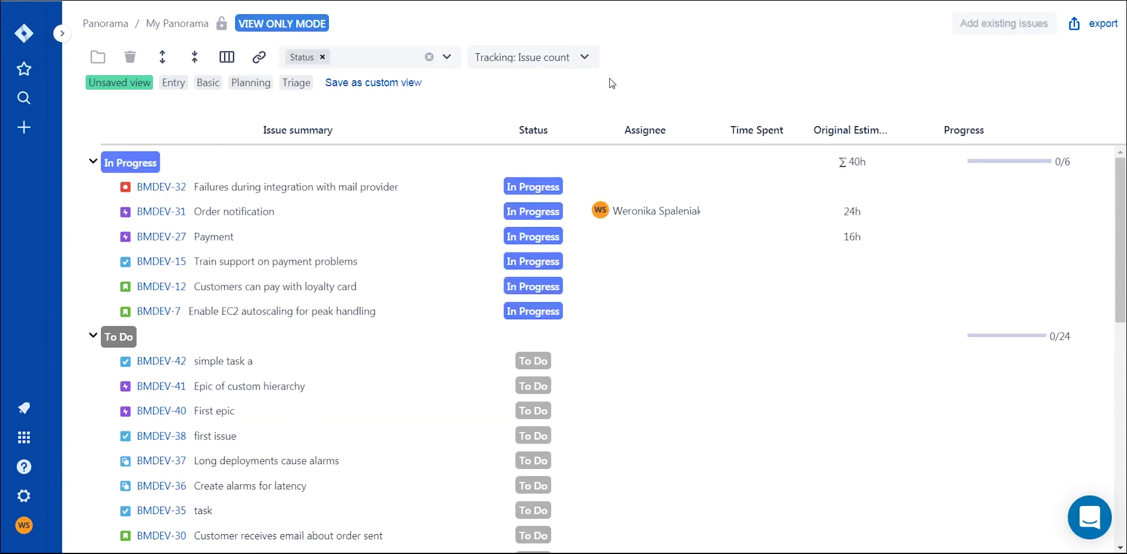
left_click(584, 61)
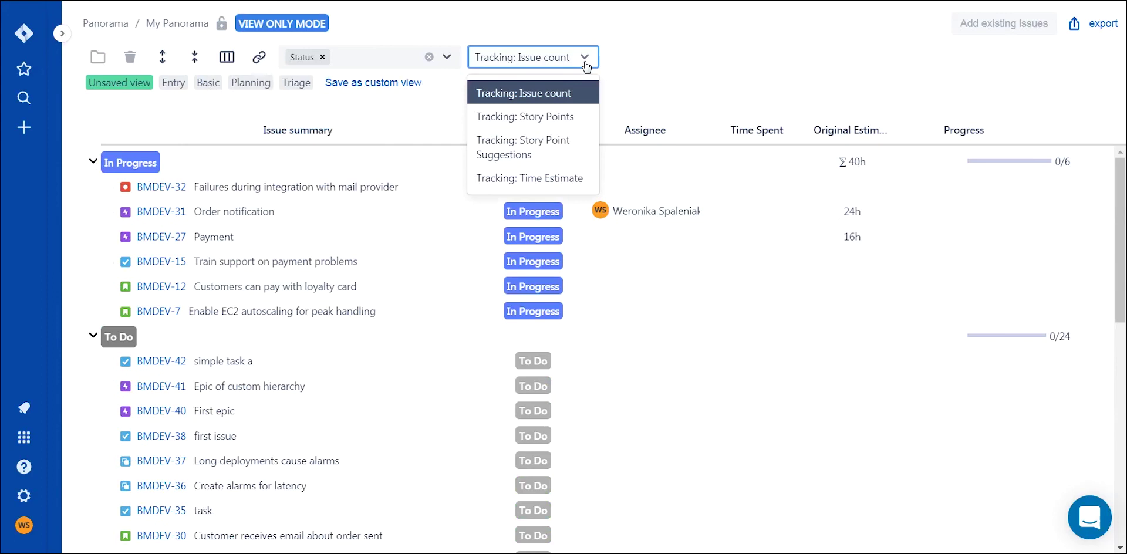
left_click(560, 119)
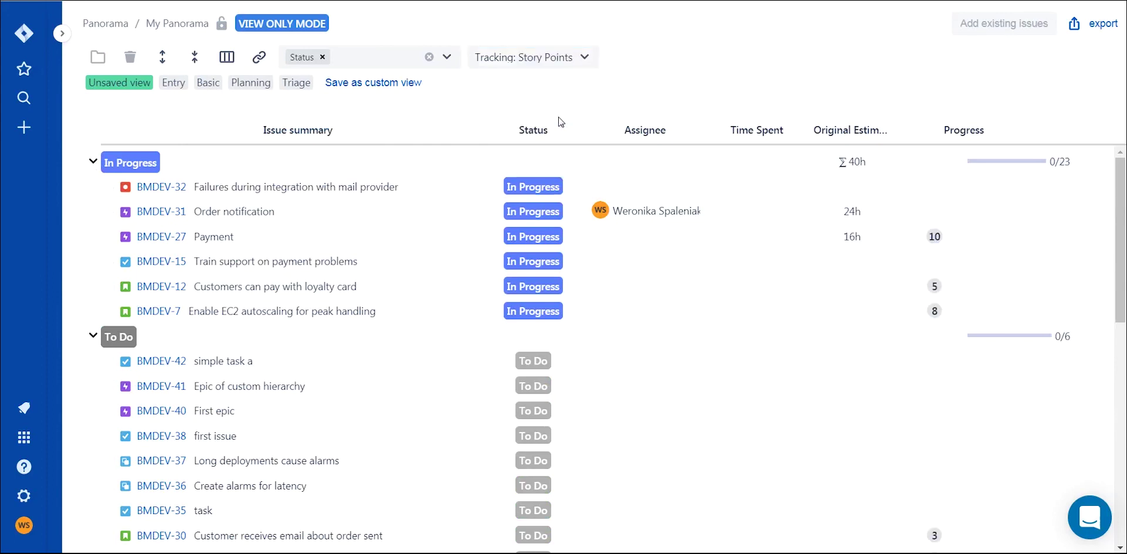
Step: Save the current panorama configuration as a custom view named "New custom view"
left_click(376, 83)
type("New custom view")
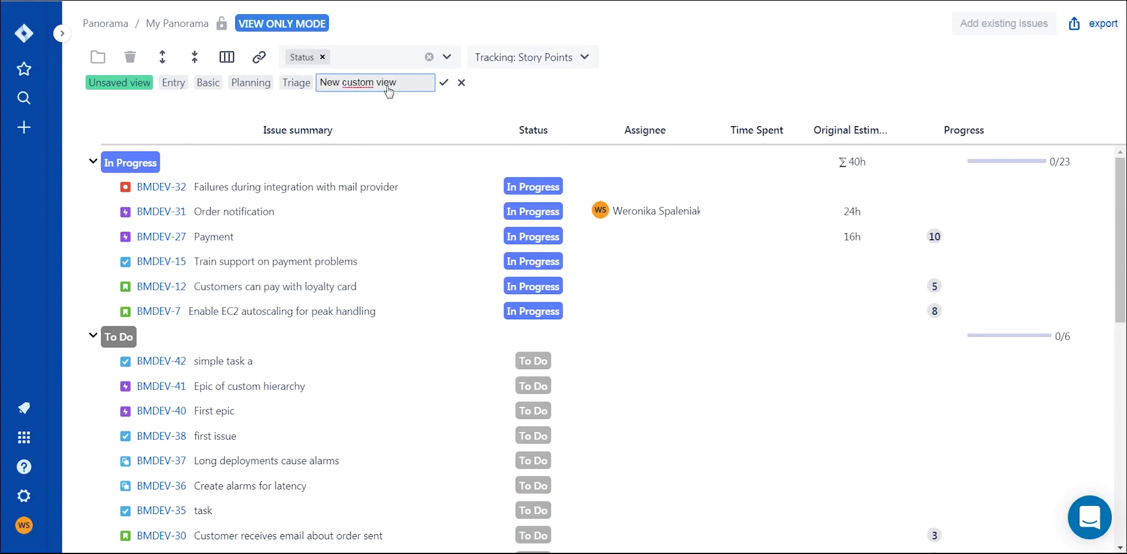
key("Return")
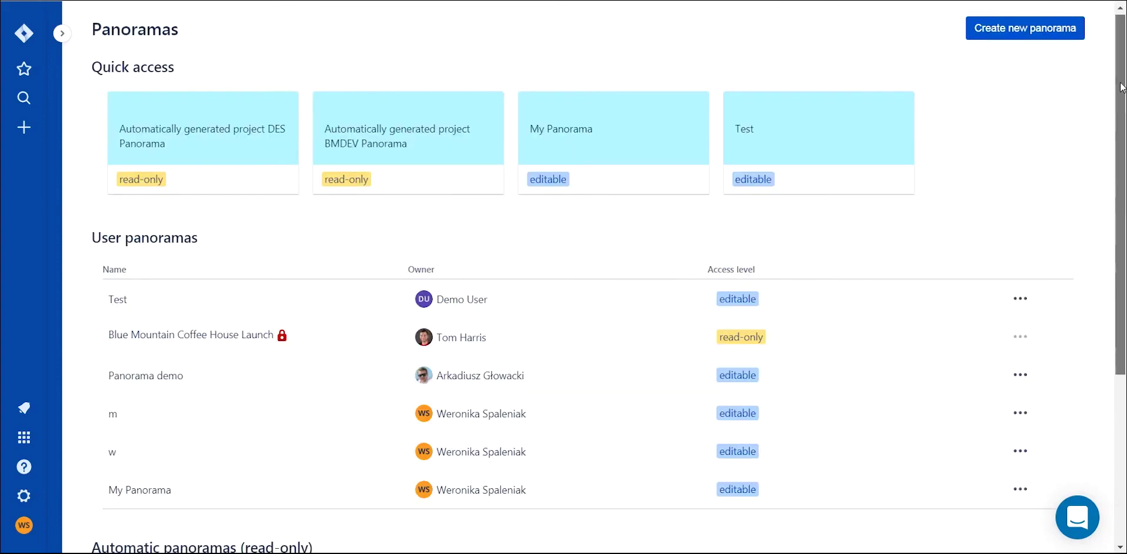
Step: Open the automatically generated project BMDEV Panorama from the read-only automatic panoramas
scroll(1121, 301, "down", 4)
scroll(1121, 301, "down", 1)
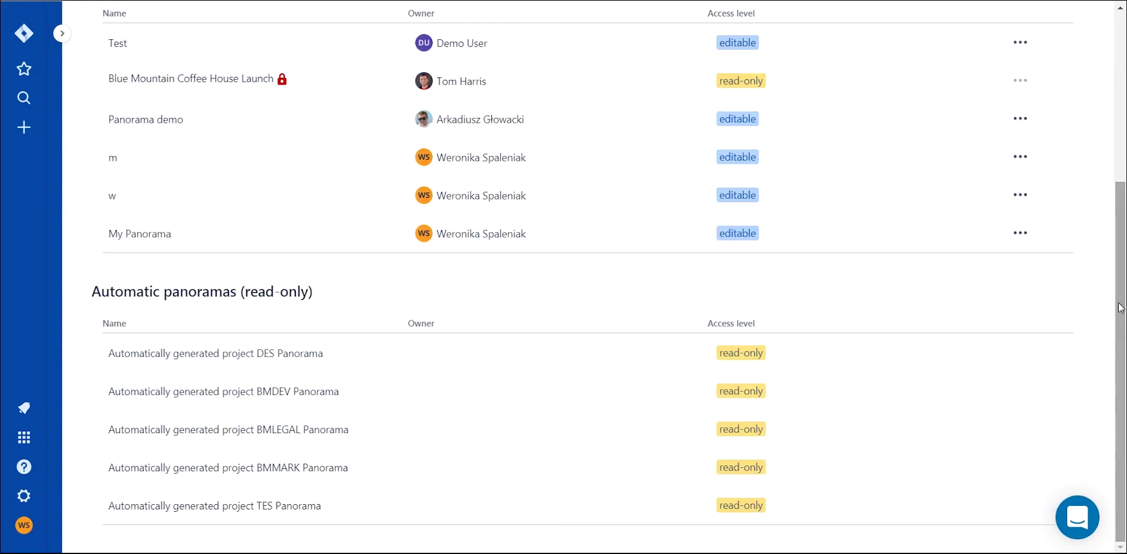
left_click(307, 399)
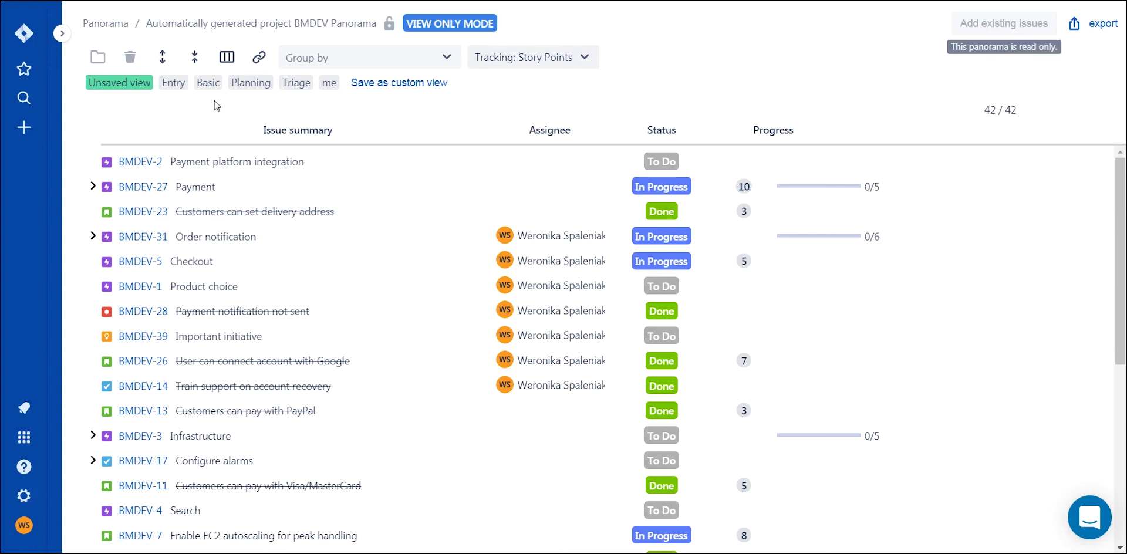
Step: Add the Original Estimate and Time Spent columns to the BMDEV panorama
left_click(227, 59)
left_click(288, 172)
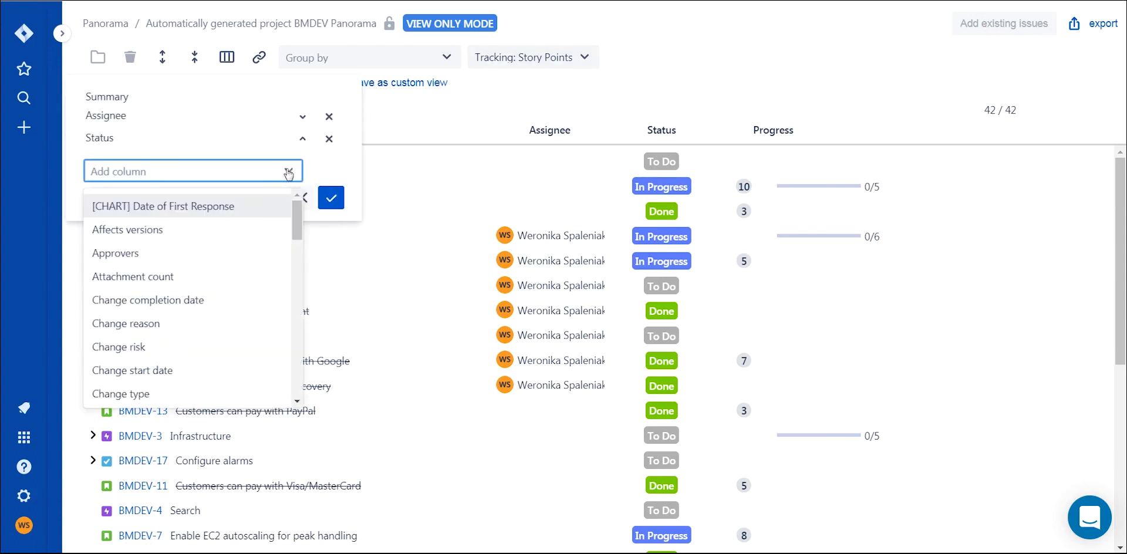
type("ori")
left_click(261, 205)
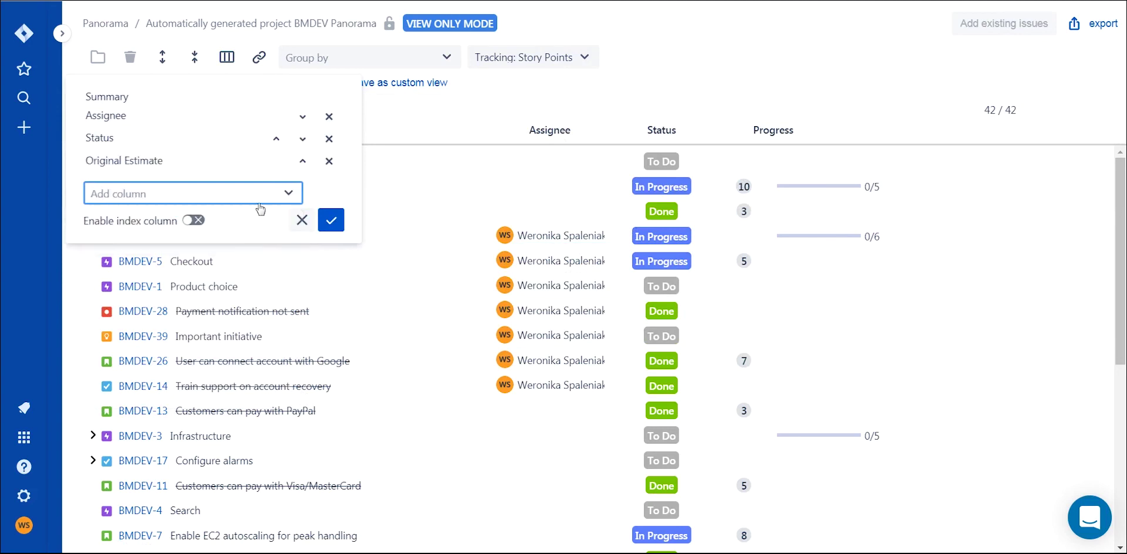
left_click(254, 199)
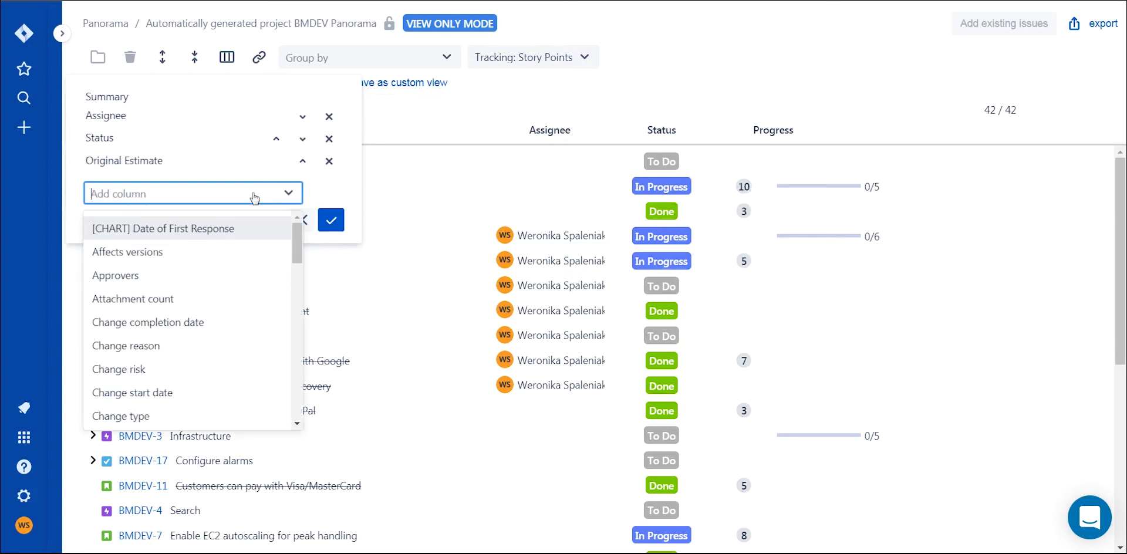
type("time")
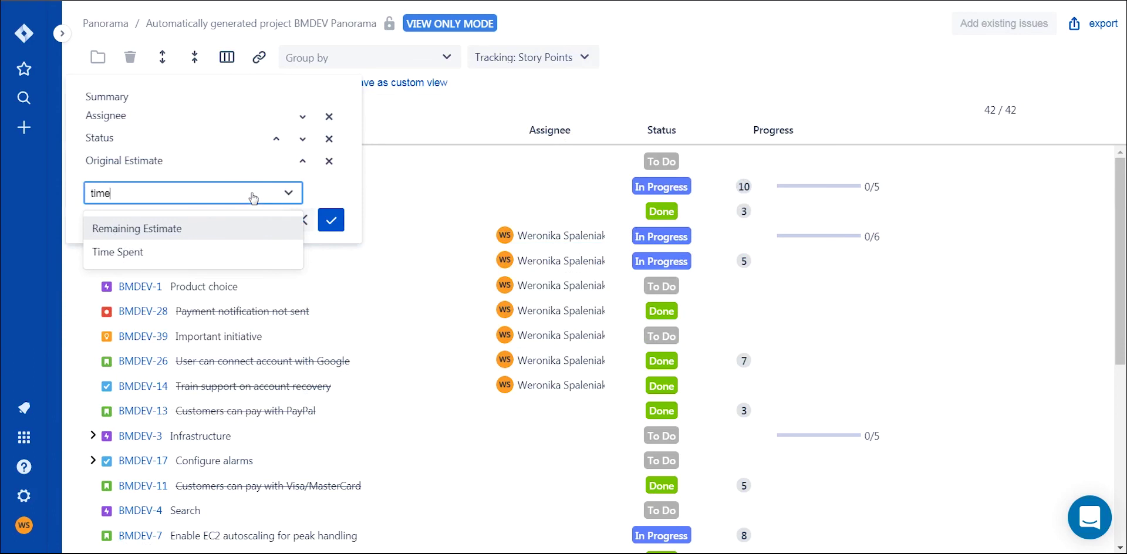
left_click(157, 253)
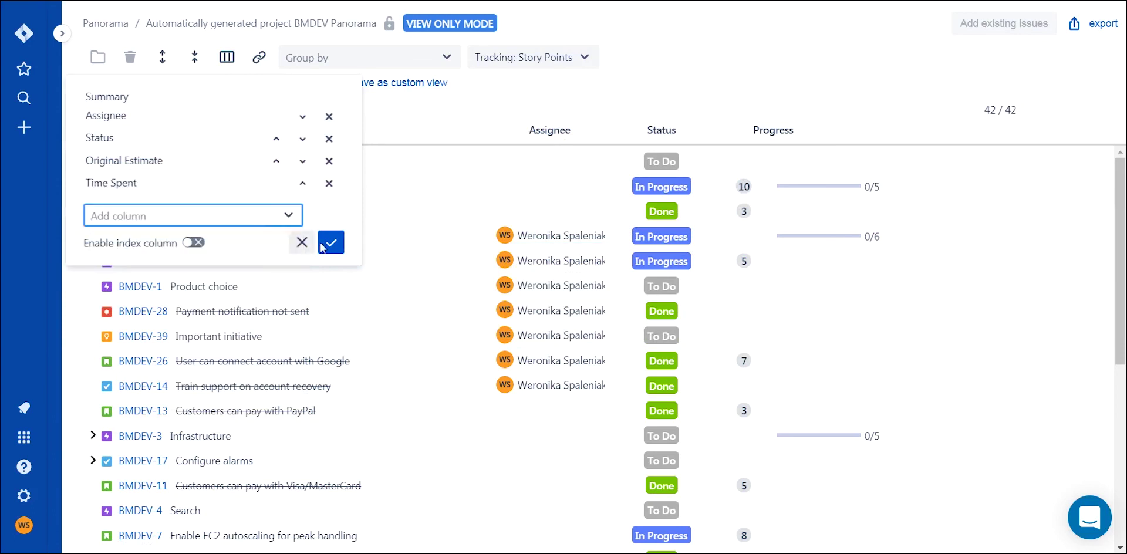
left_click(324, 244)
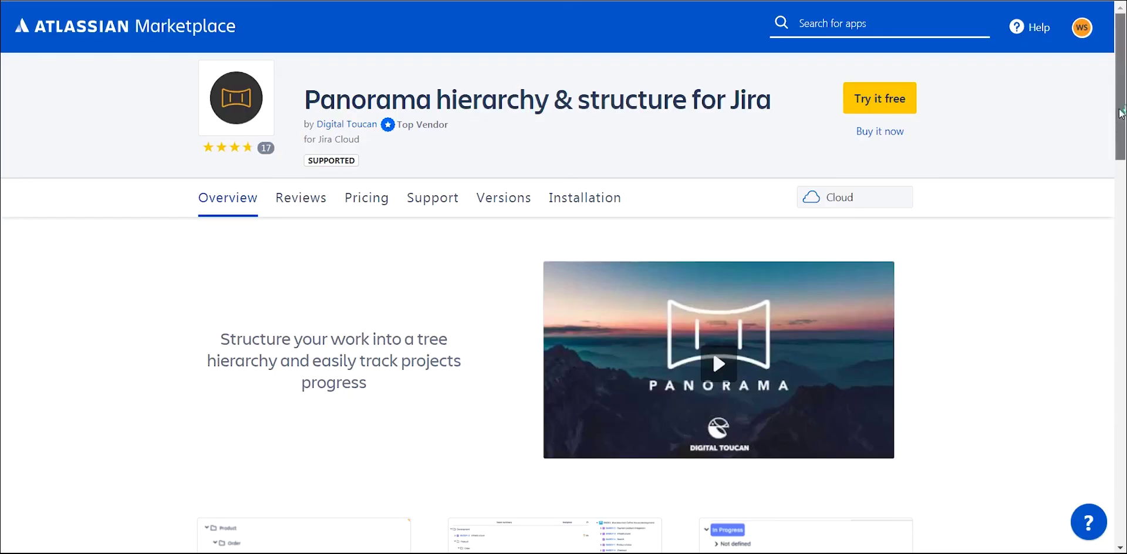
Step: Review the overview of "Panorama hierarchy & structure for Jira" on Atlassian Marketplace and start its free trial
scroll(1122, 135, "down", 2)
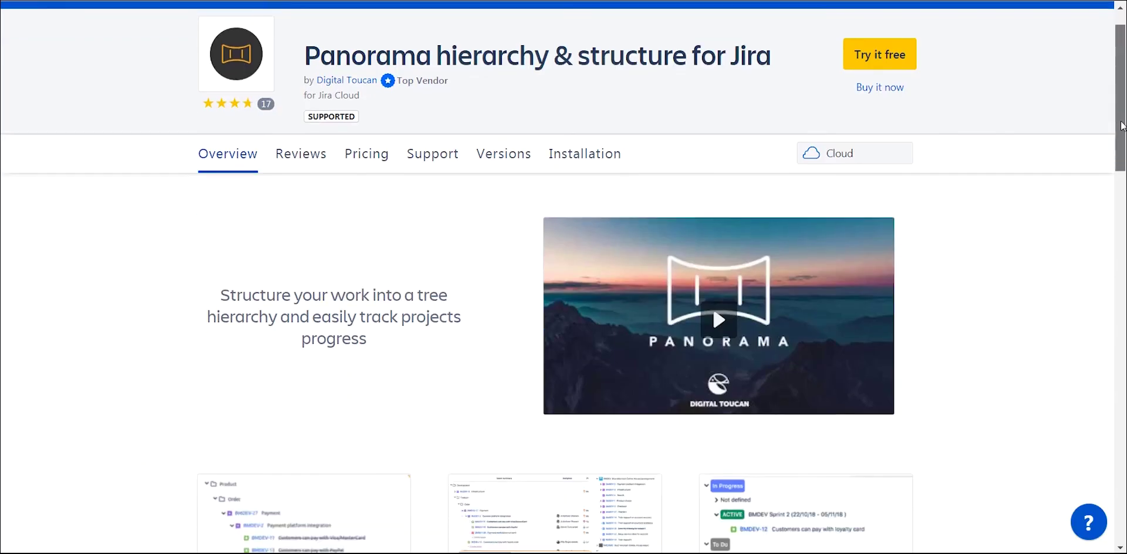
scroll(1122, 135, "down", 3)
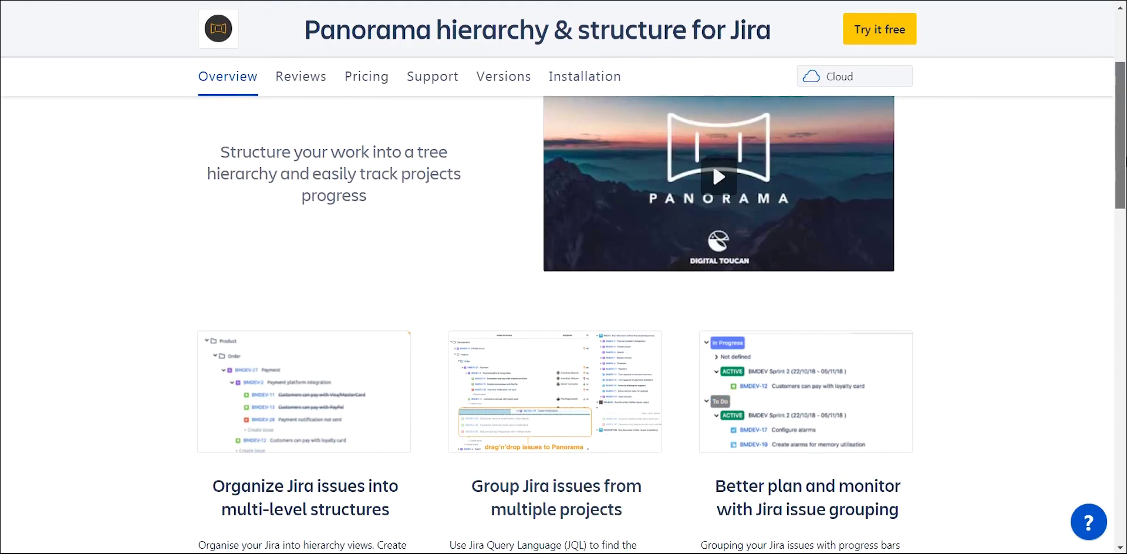
scroll(661, 309, "down", 3)
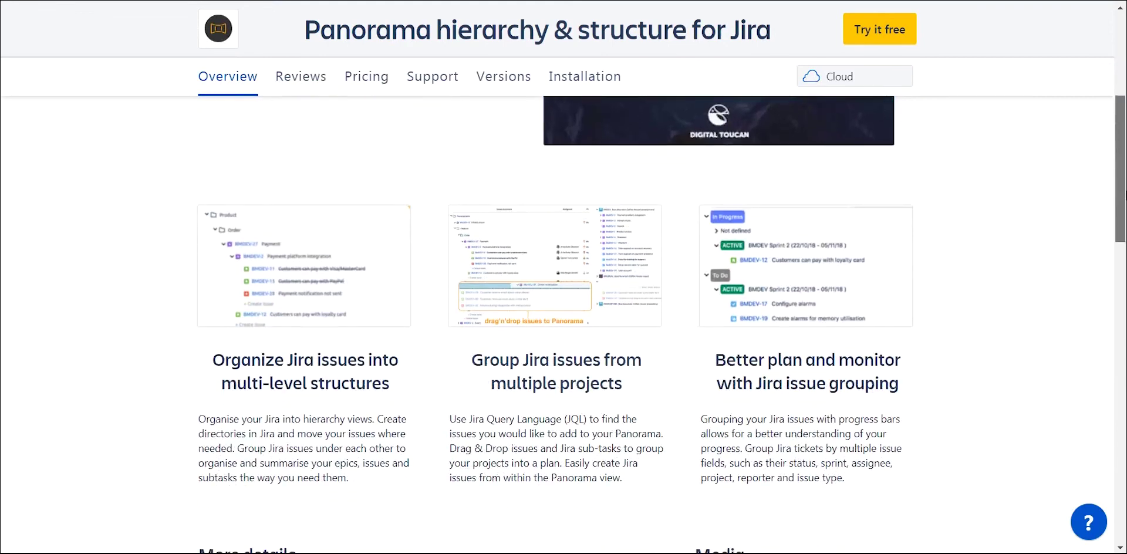
left_click_drag(1125, 220, 1119, 93)
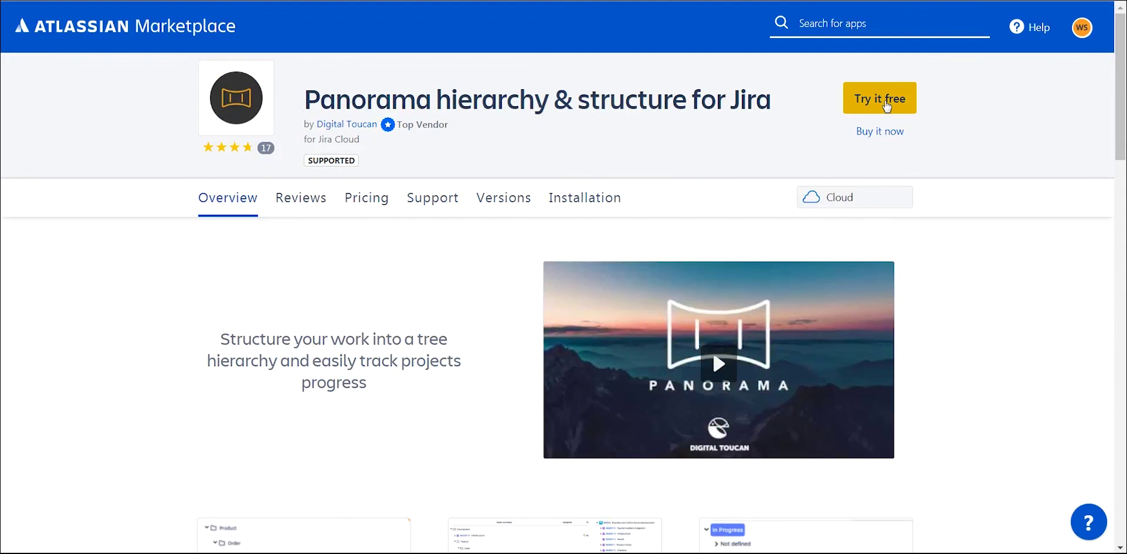
left_click(886, 105)
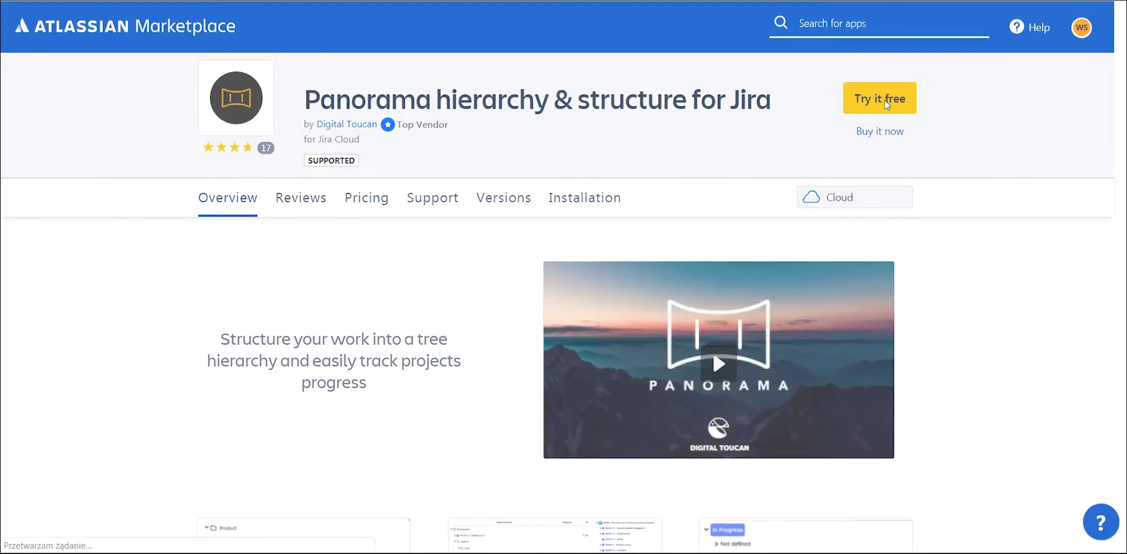